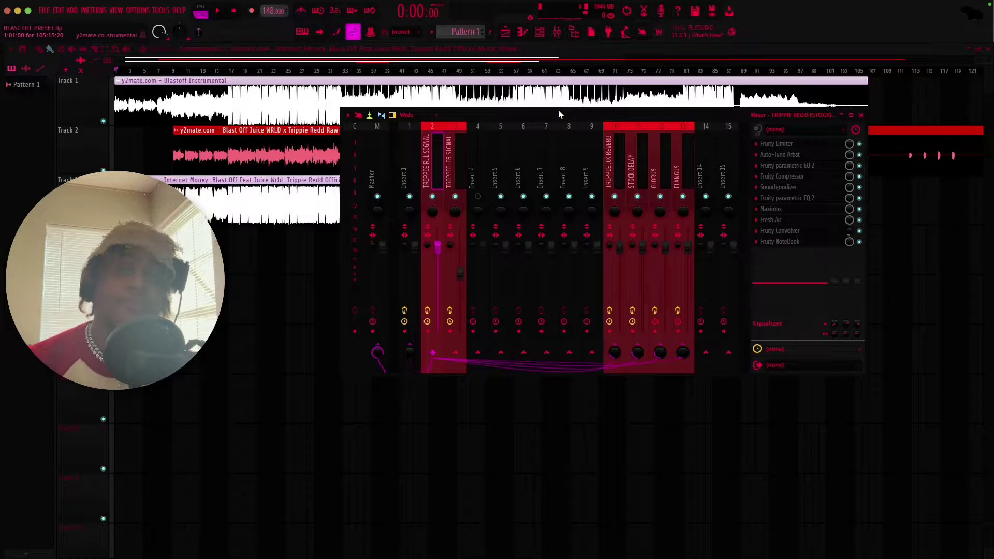
- Review the Fruity Limiter's noise gate settings on the main vocal mixer channel and close the plugin
mouse_move(572, 4)
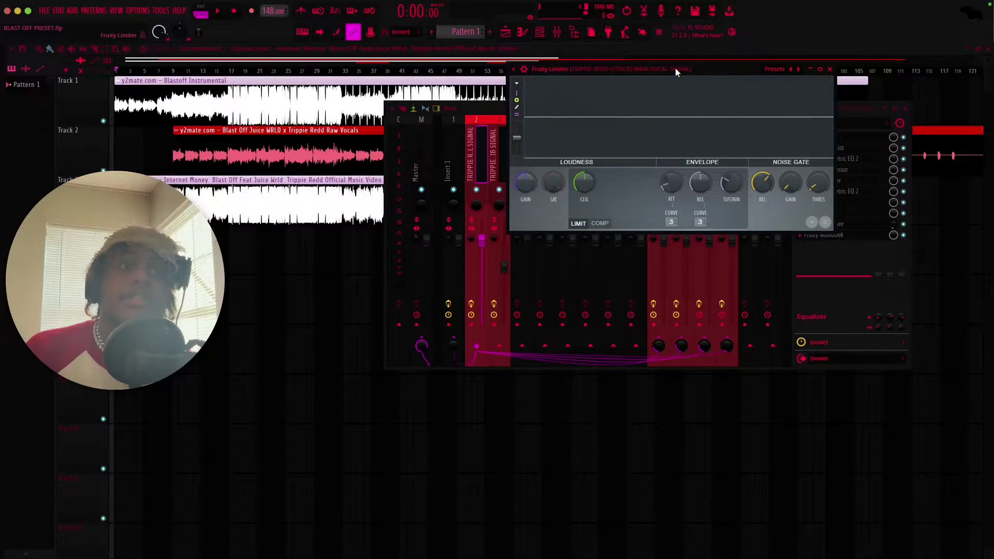
drag(676, 68, 710, 63)
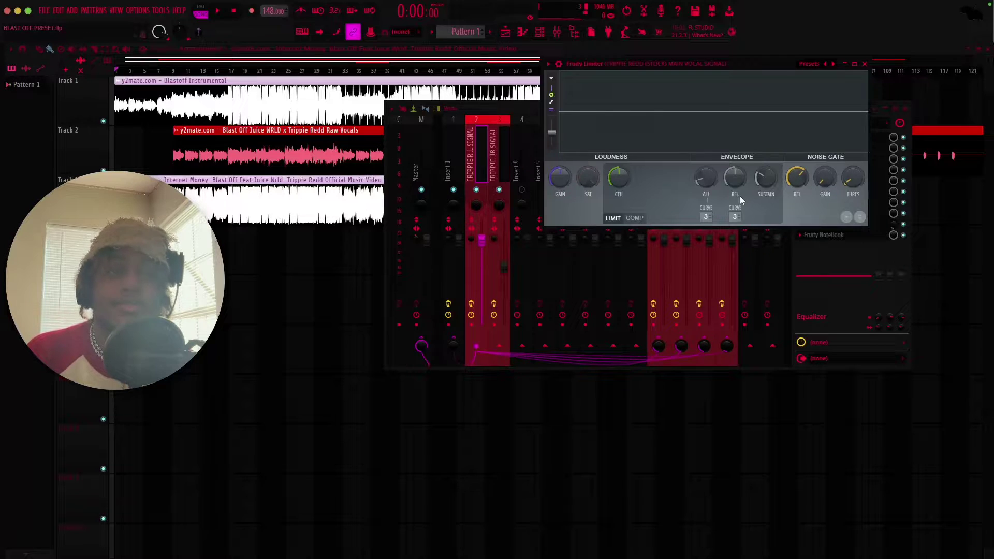
click(865, 64)
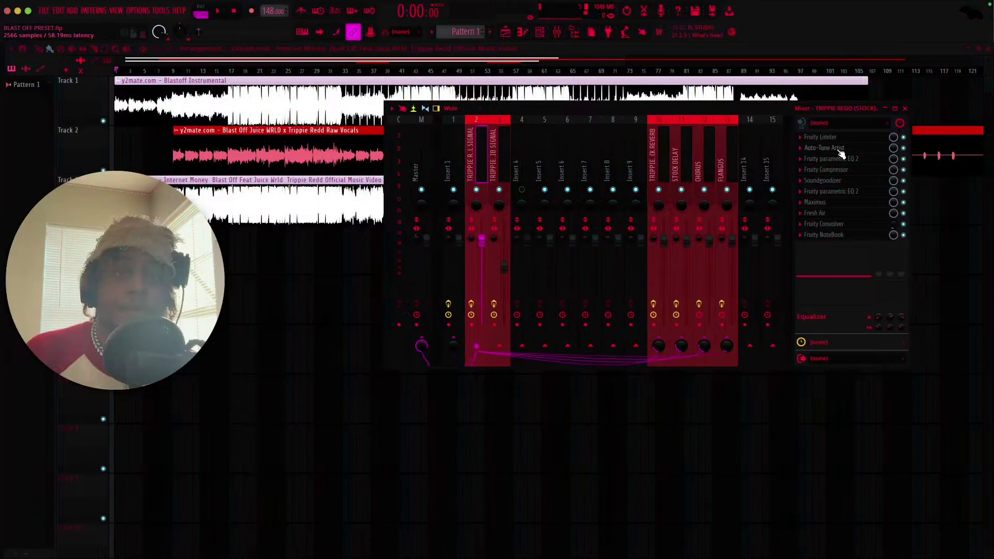
- Review the key, scale, Retune Speed and Humanize settings of Auto-Tune Artist on the main vocal channel
click(839, 149)
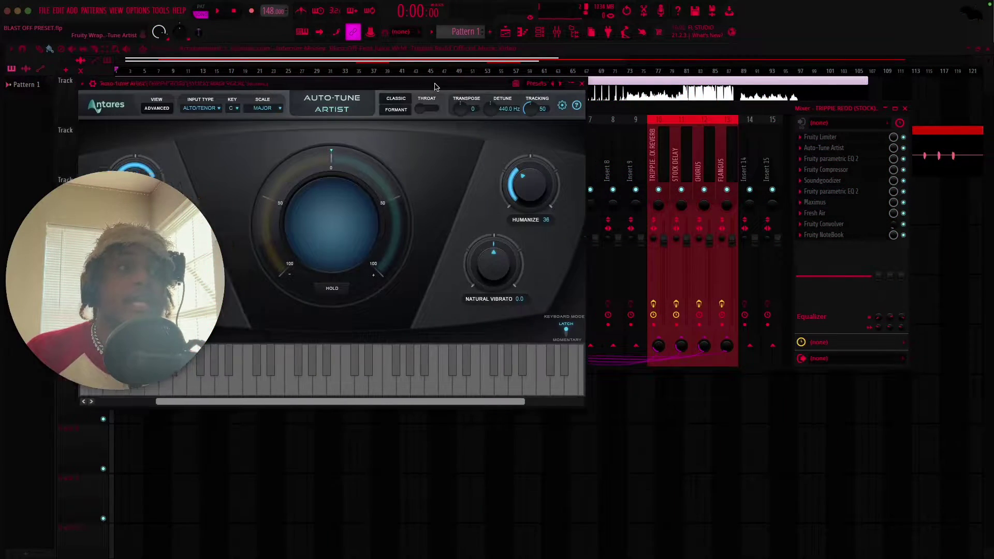
drag(433, 84, 782, 68)
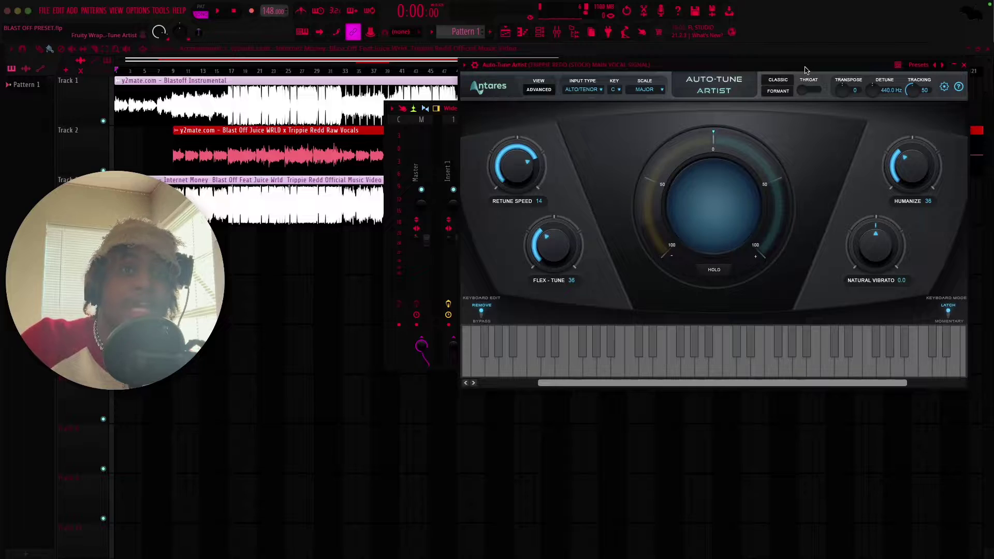
click(964, 65)
- Disable the main vocal channel's effects from the first Fruity parametric EQ 2 through Fruity Convolver, leaving Fruity Limiter and Auto-Tune Artist on
click(903, 159)
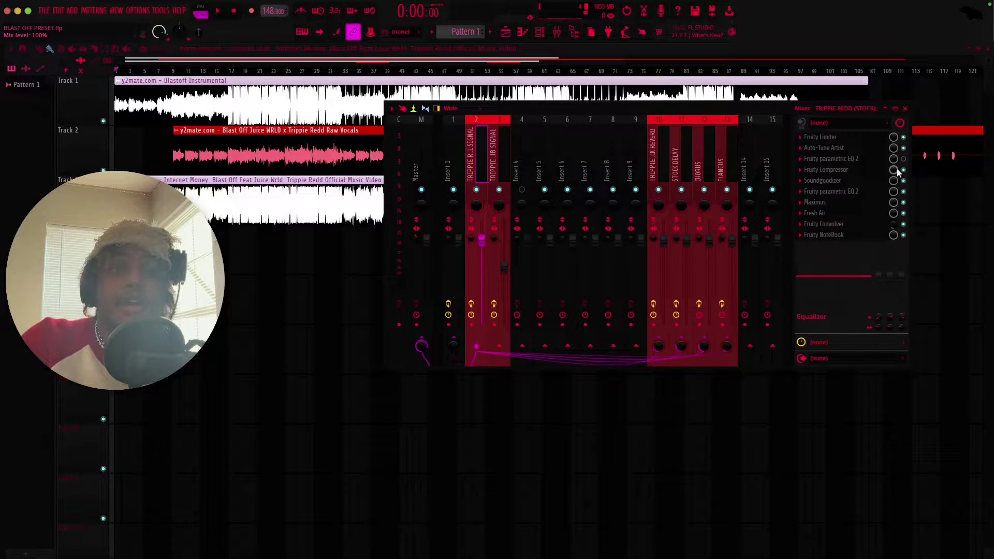
click(904, 170)
click(904, 181)
click(904, 192)
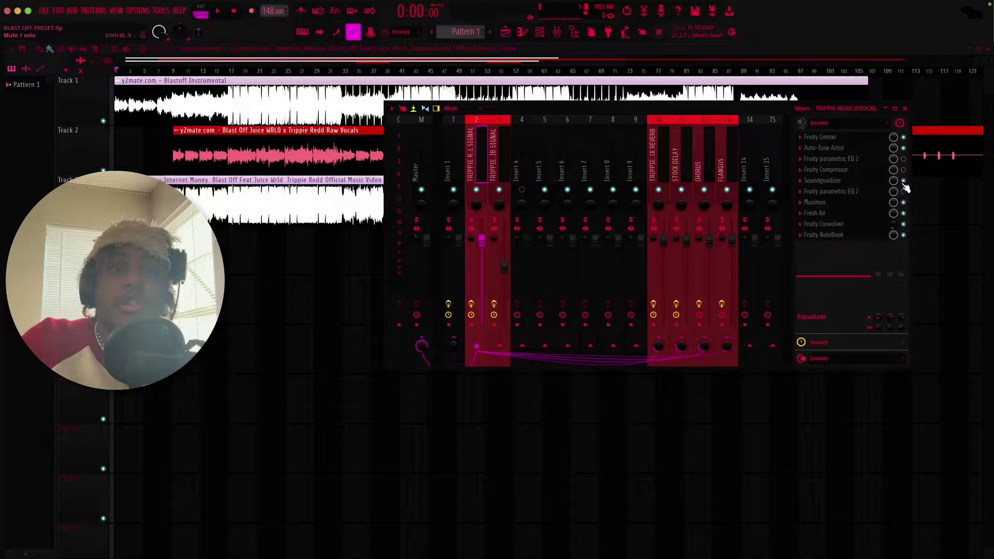
click(904, 203)
click(904, 214)
click(903, 225)
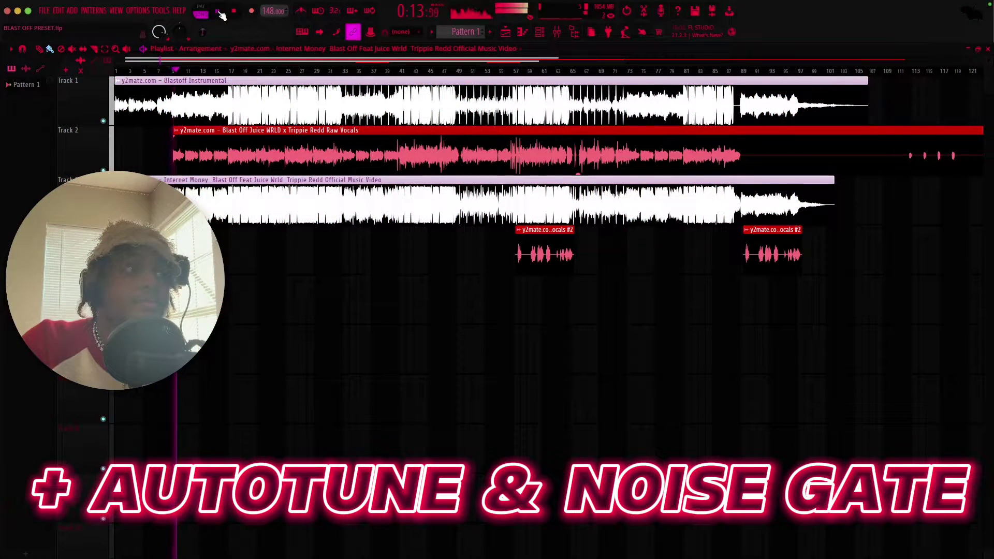
- Enable Fruity Compressor on the main vocal channel, and review and audition its settings
click(523, 33)
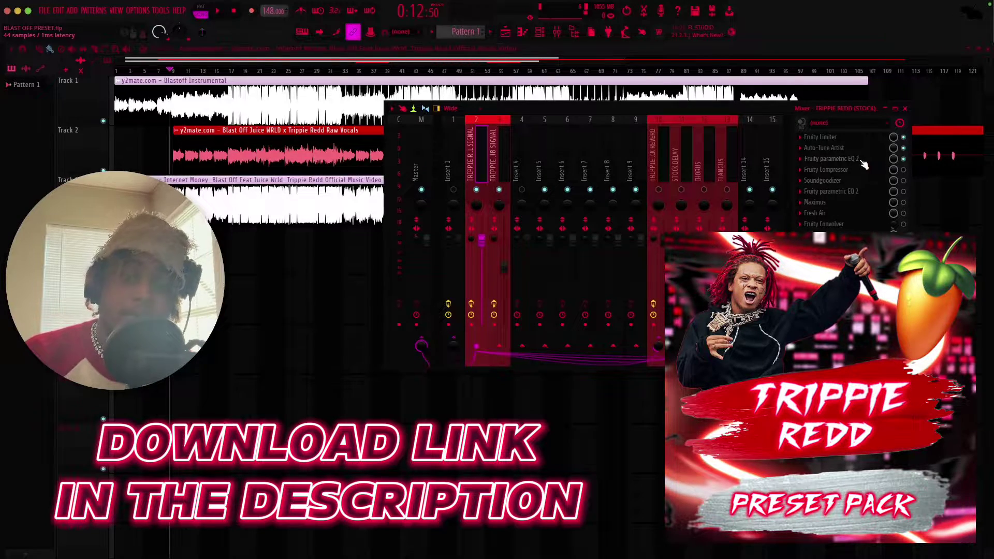
drag(774, 110, 674, 207)
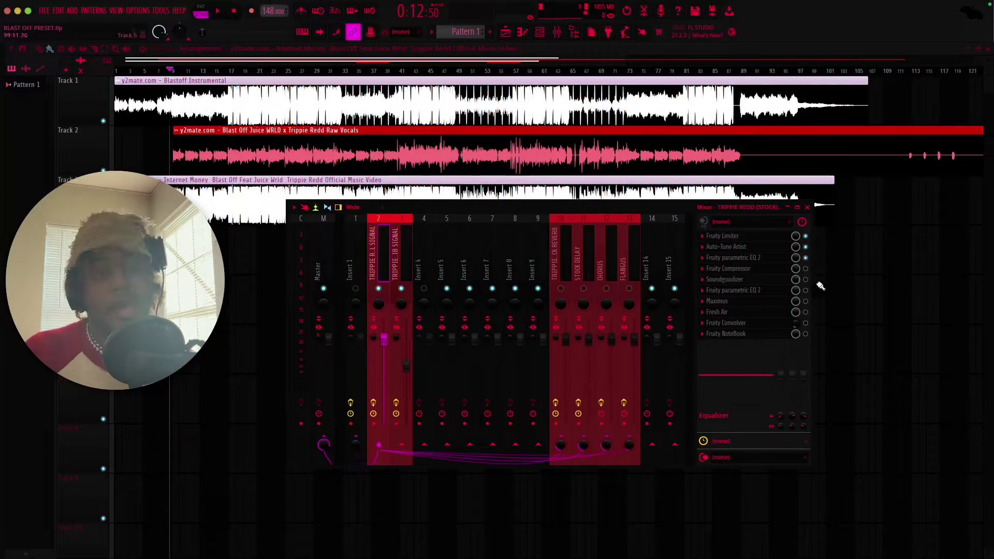
click(805, 269)
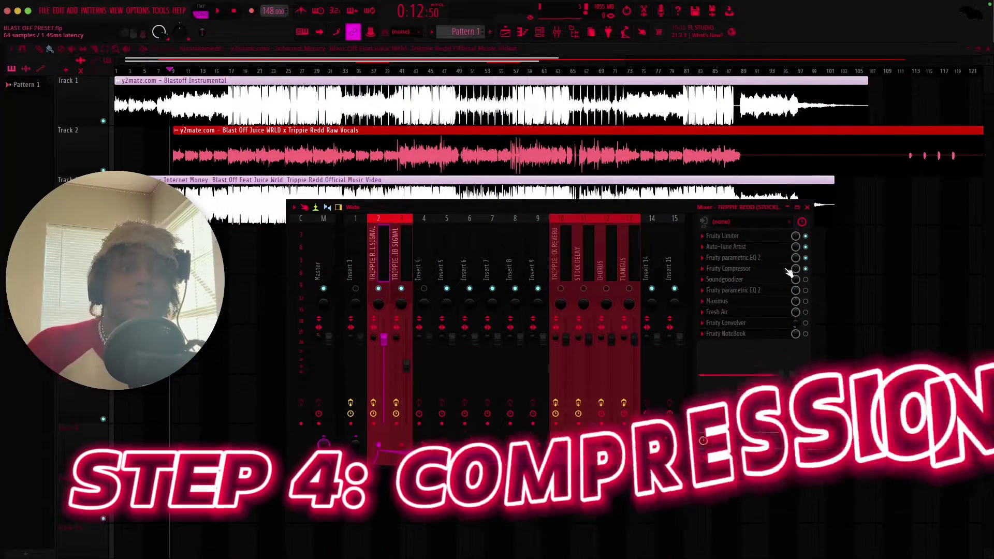
click(735, 269)
drag(355, 200, 777, 78)
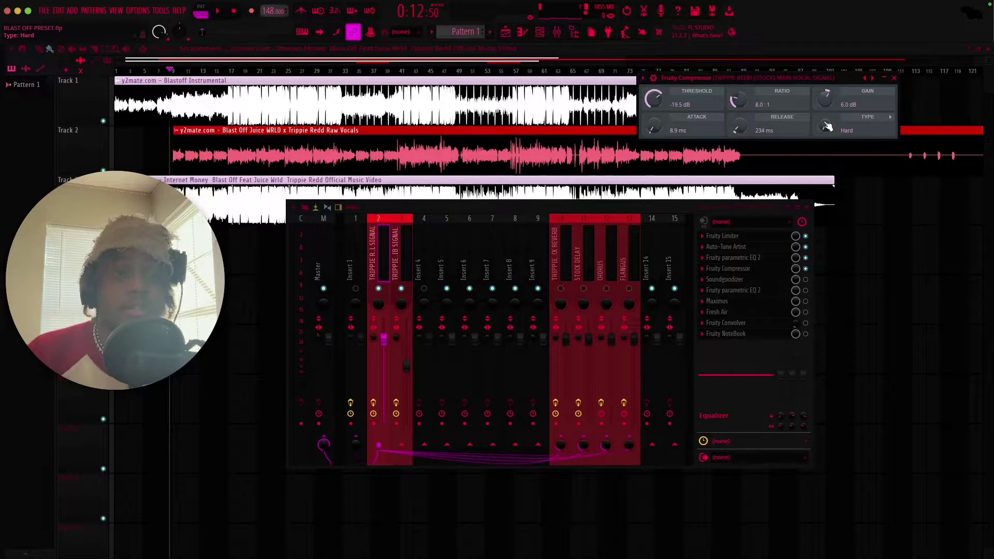
click(894, 79)
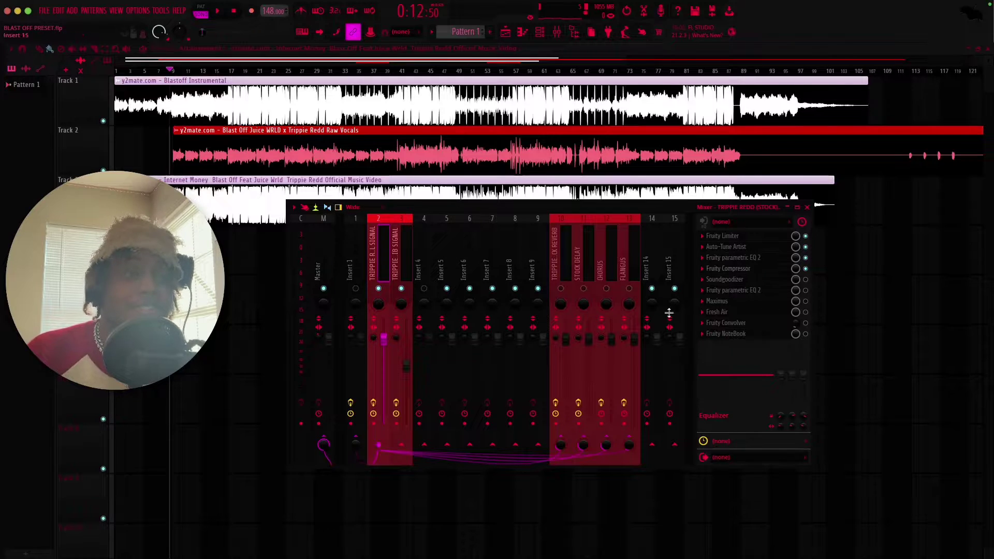
click(218, 13)
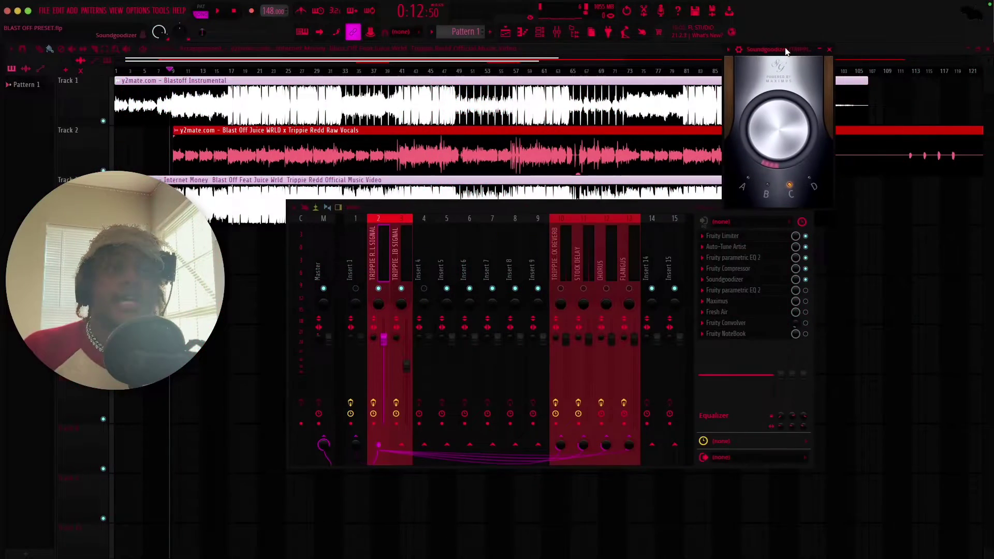
- Review the Soundgoodizer's amount and mode on the main vocal channel and play the vocal through it
drag(786, 50, 769, 64)
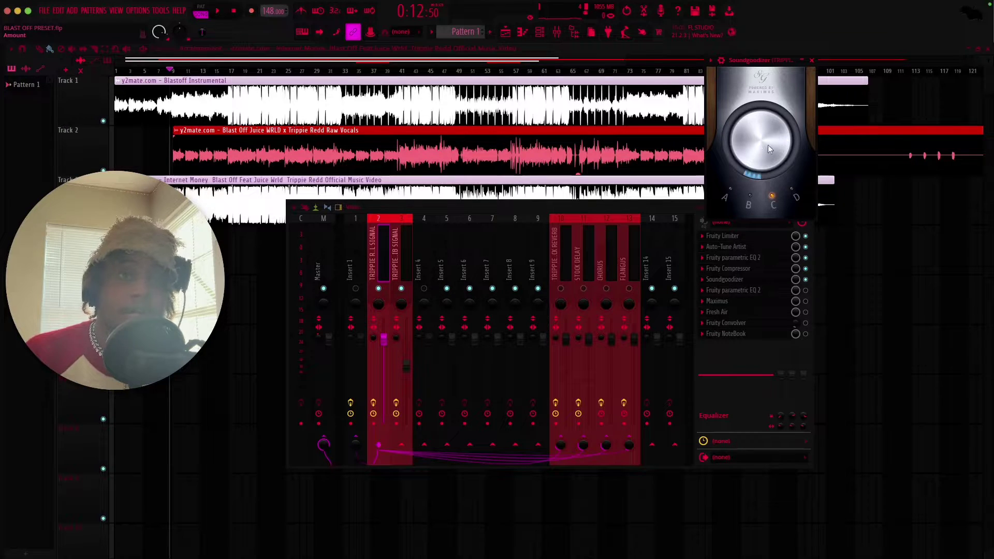
drag(768, 125, 769, 106)
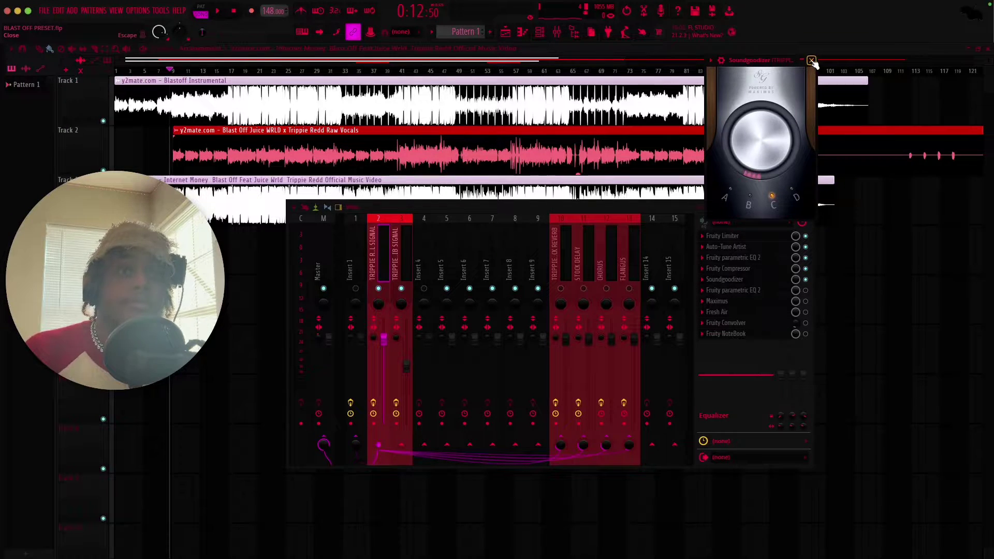
click(812, 60)
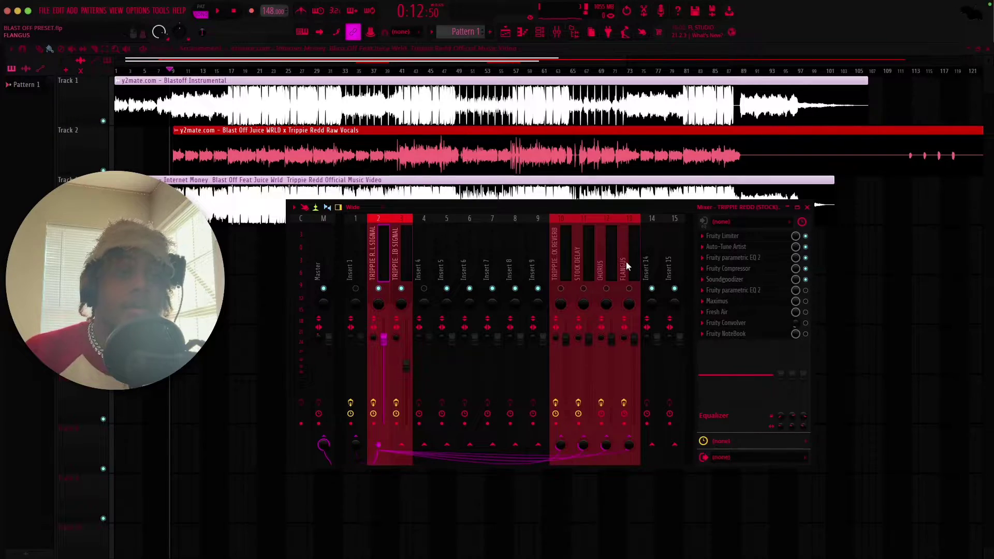
key(space)
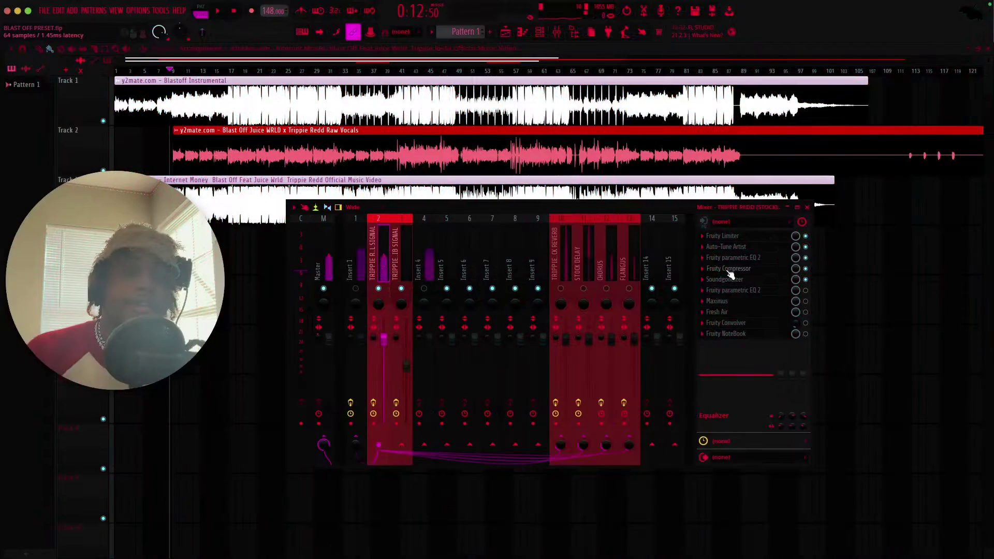
click(725, 279)
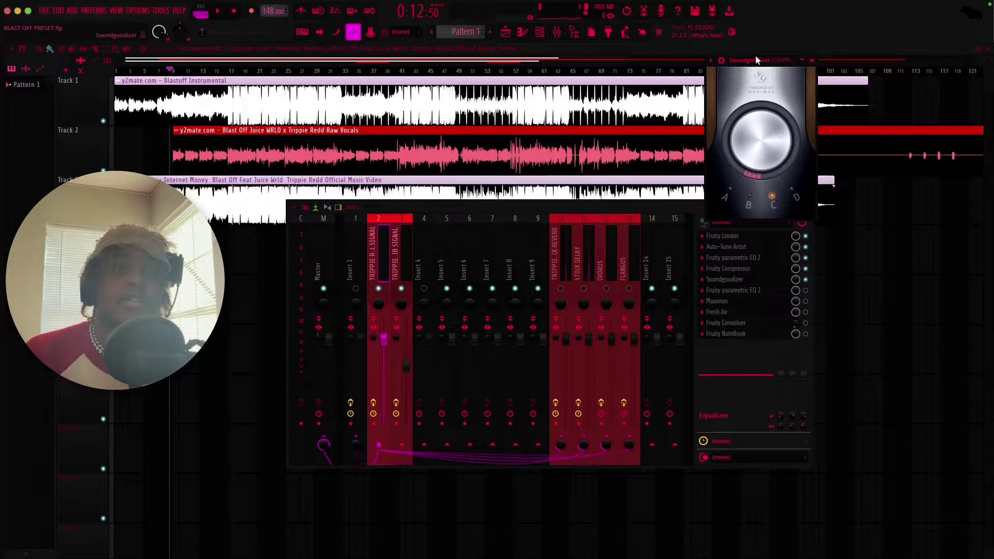
drag(755, 63, 773, 76)
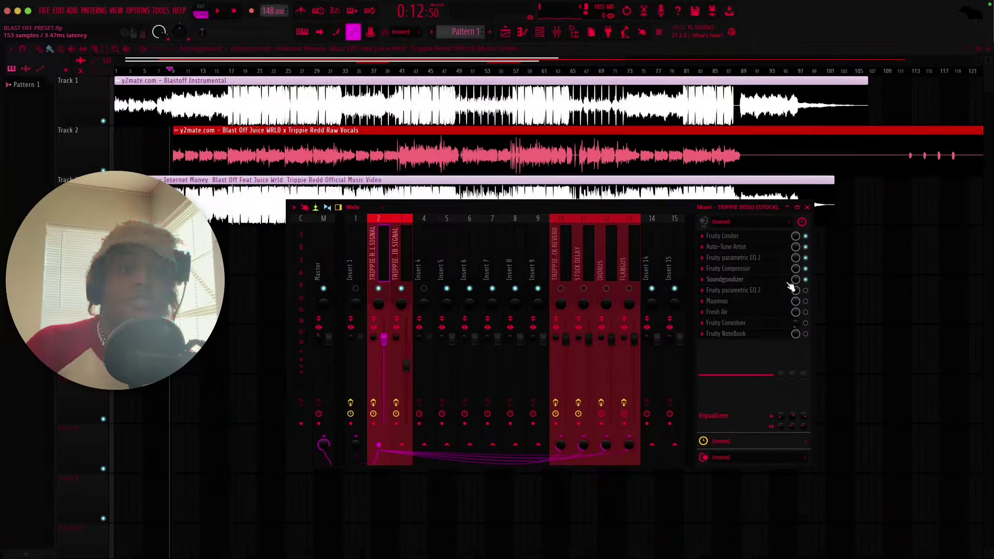
- Enable the second Fruity parametric EQ 2 on the main vocal channel and audition it, toggling the mute on Insert 1
click(806, 291)
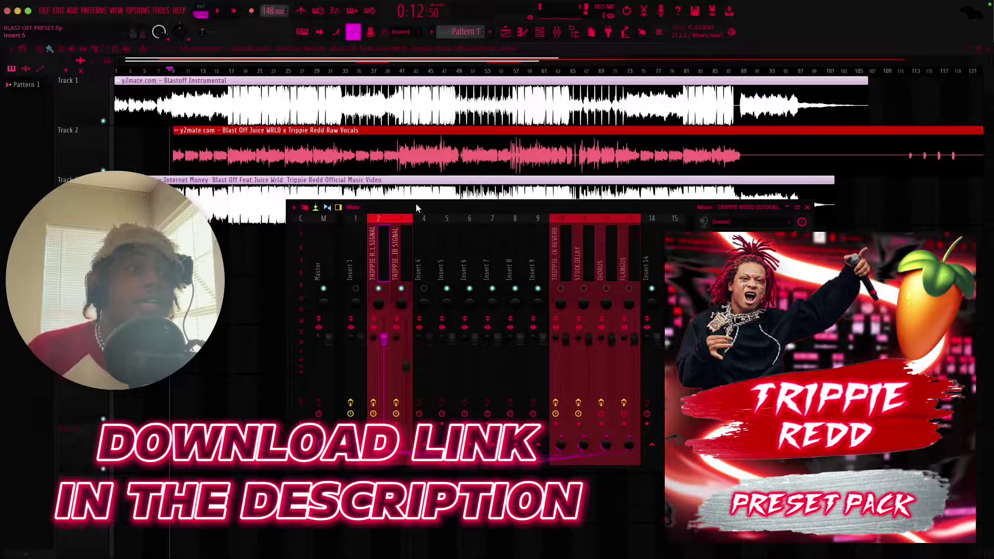
click(217, 16)
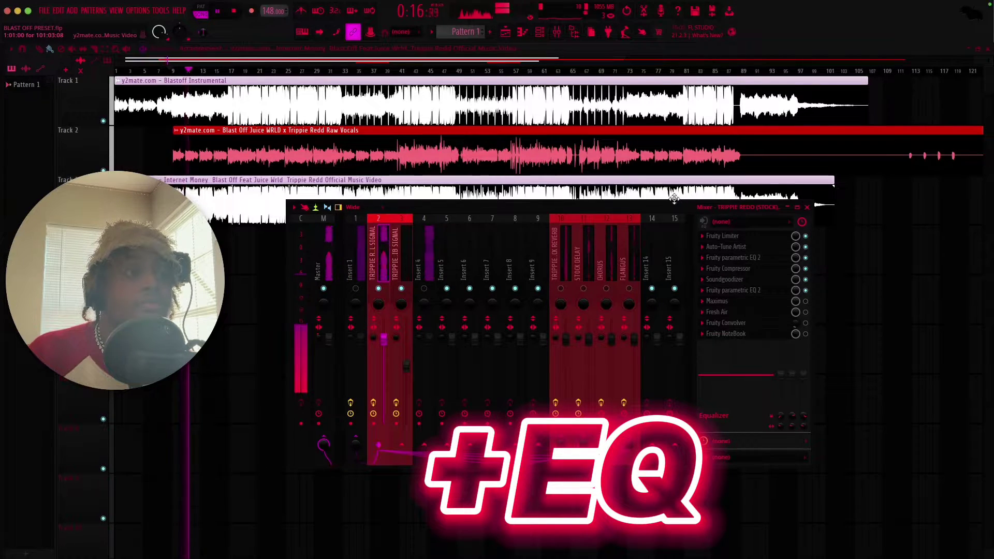
click(356, 288)
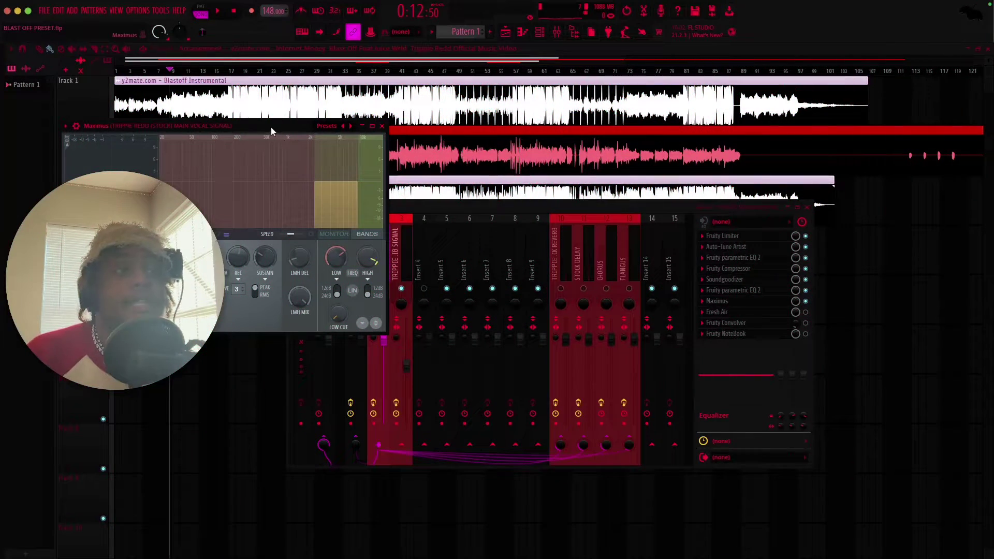
- Review the Maximus and Fresh Air settings on the main vocal channel and play back the processed vocal
drag(272, 126, 775, 59)
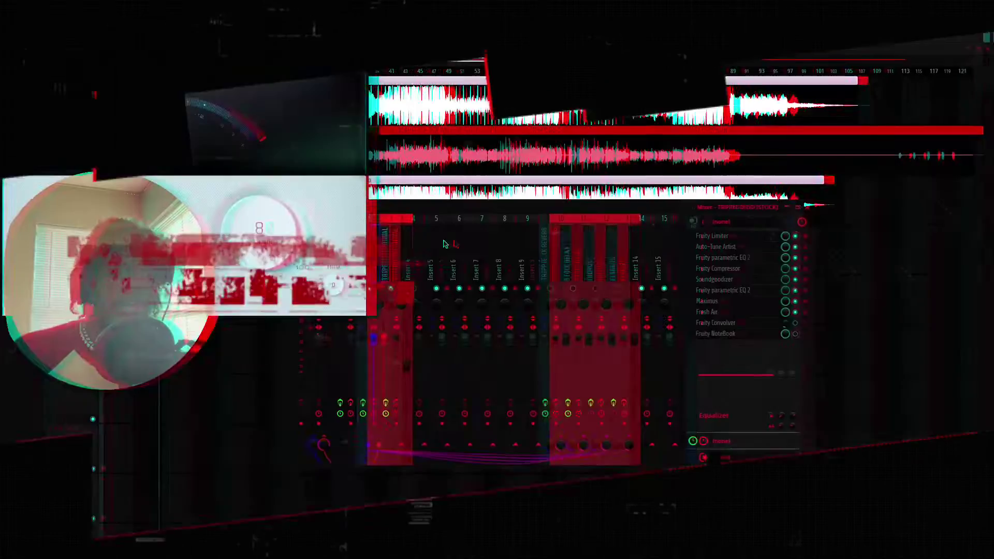
drag(237, 32, 785, 56)
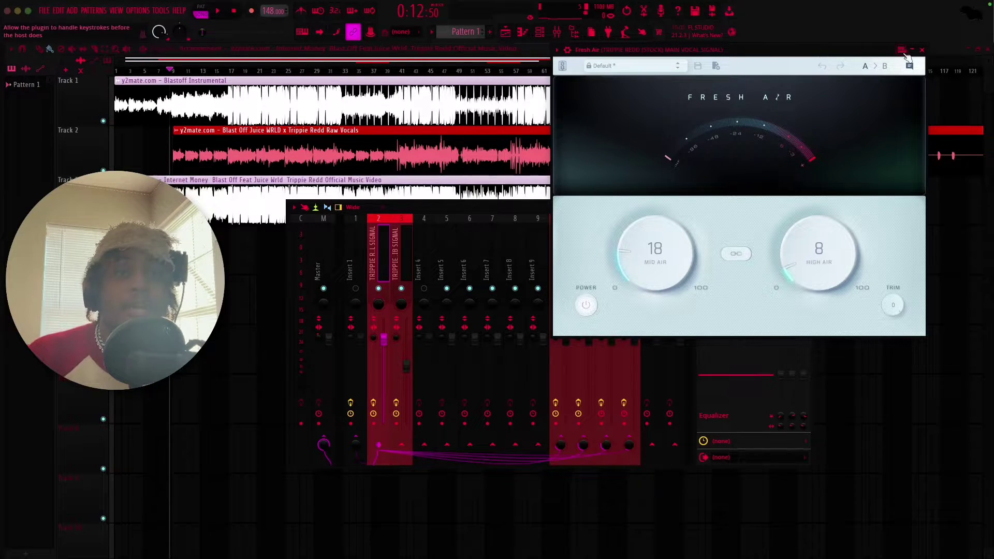
click(922, 49)
click(217, 11)
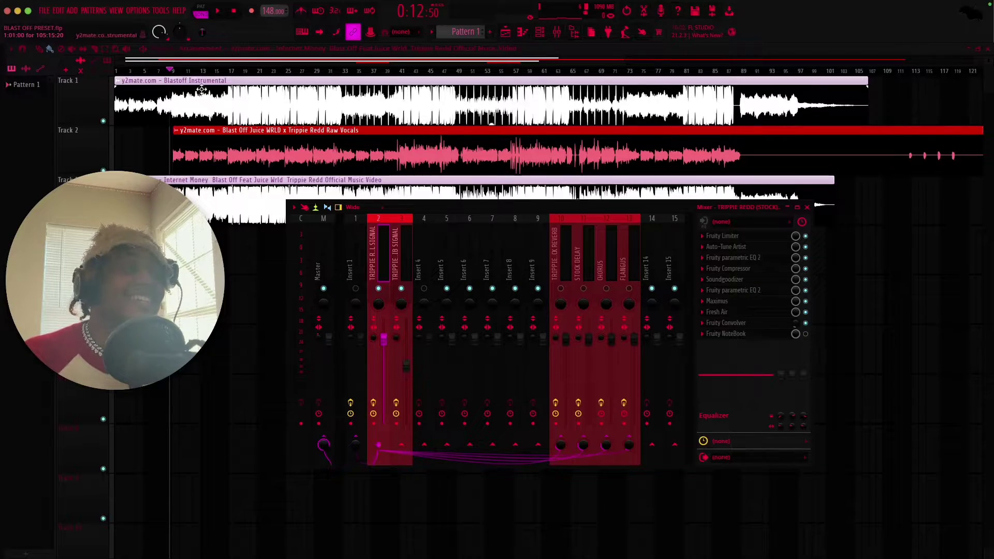
click(217, 17)
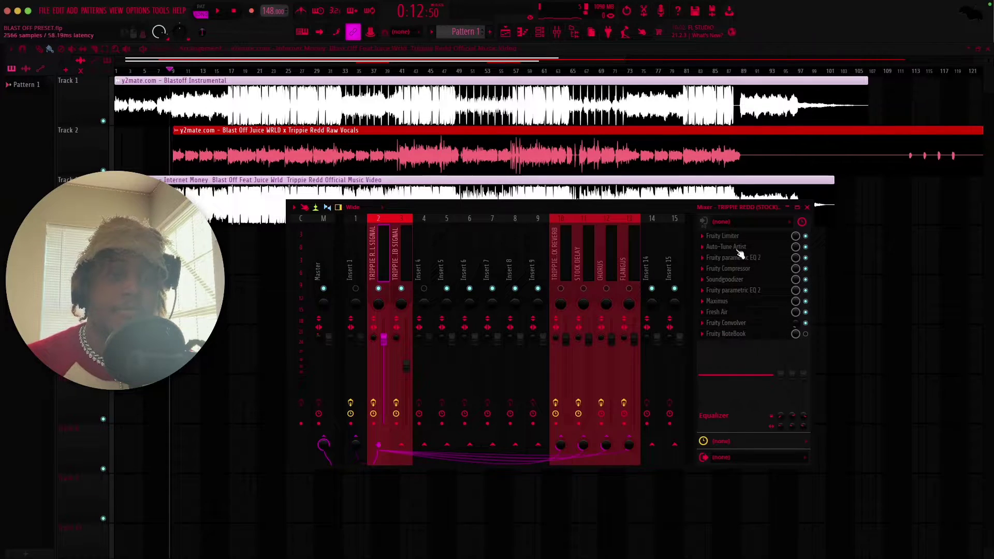
- Review Fruity Reeverb 2 on the stock reverb channel and the routing of the main vocal and ad-lib channels
click(561, 249)
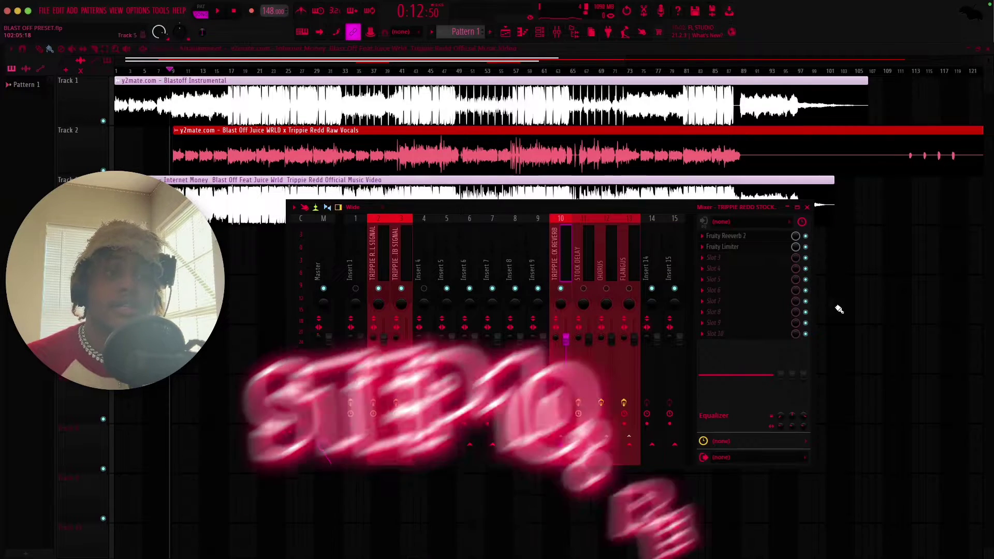
click(741, 237)
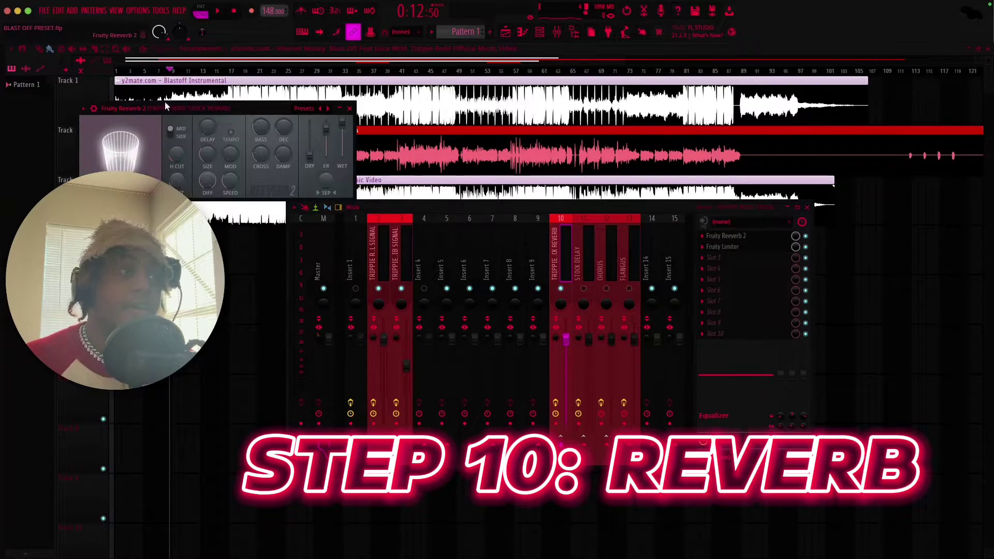
drag(165, 101, 680, 89)
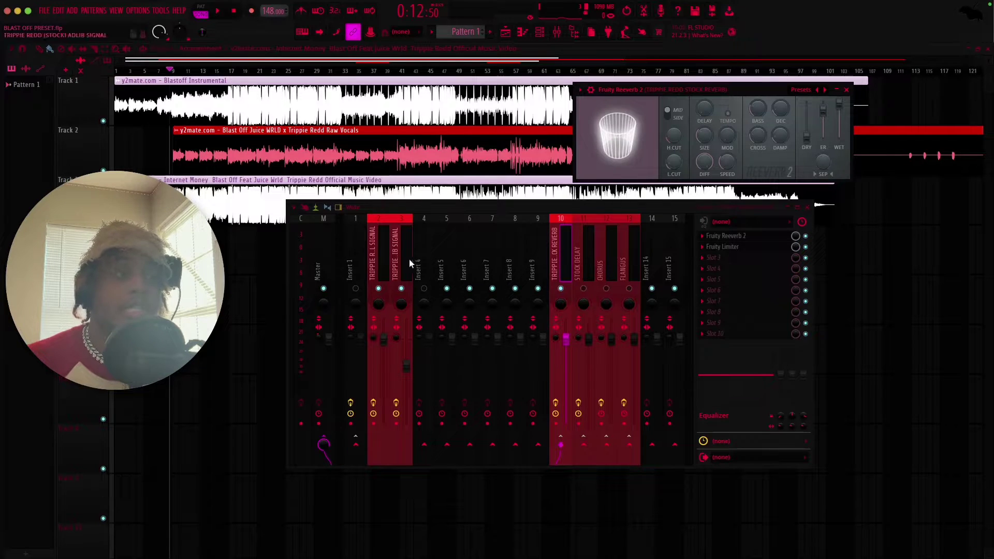
click(383, 246)
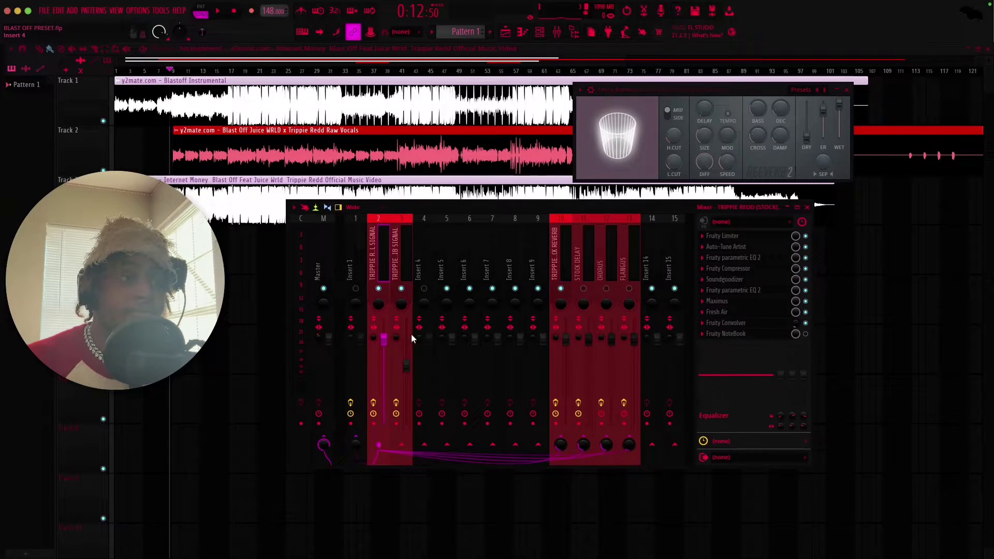
click(403, 244)
click(380, 257)
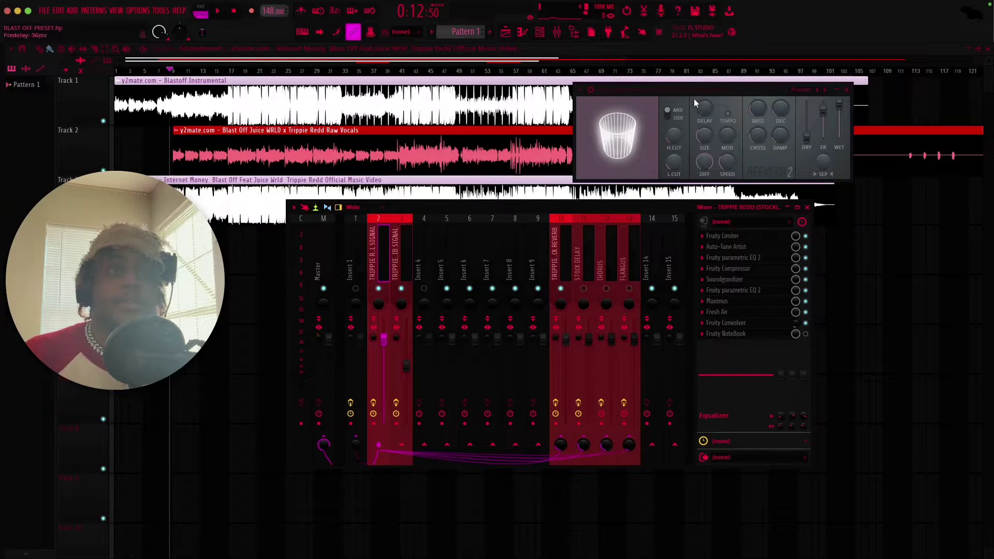
click(850, 91)
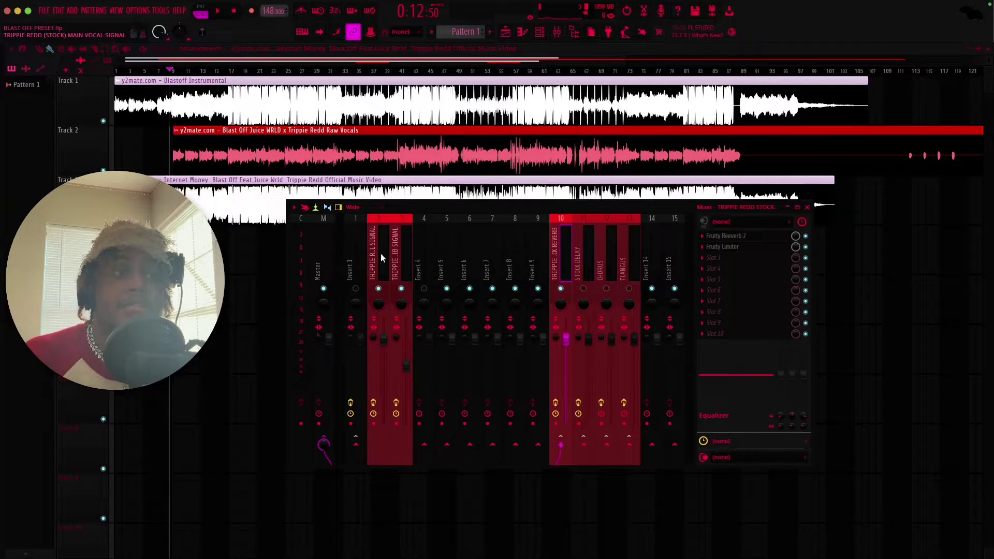
- Review the compressor settings of the Fruity Limiter on the stock reverb channel and close the plugin
click(725, 247)
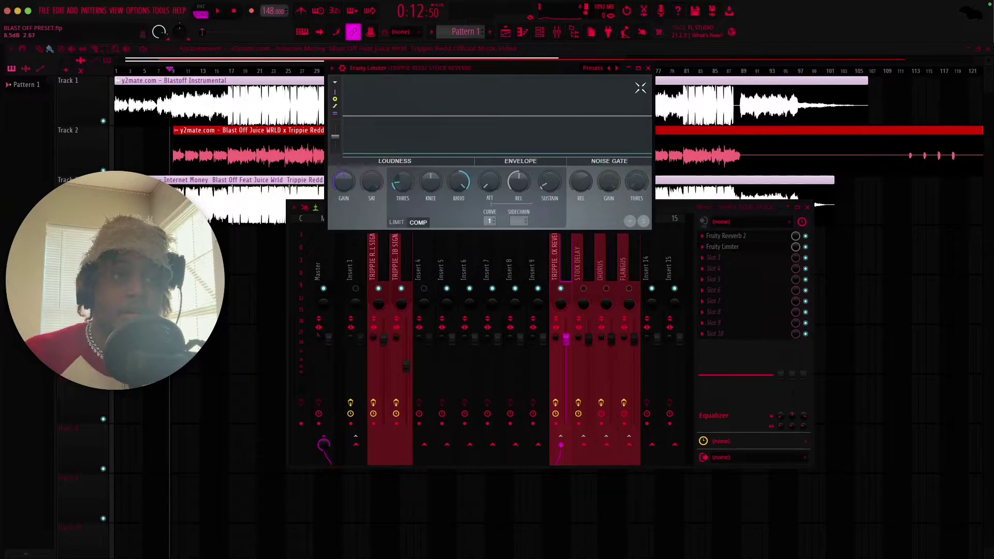
click(648, 69)
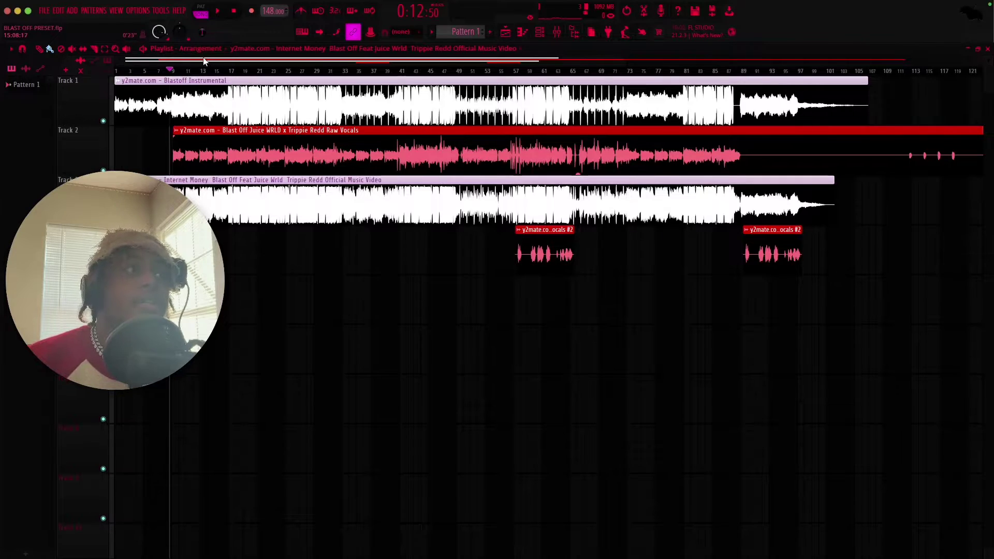
- Play back the main vocal with the stock reverb send, toggling the mute on Insert 1
click(221, 14)
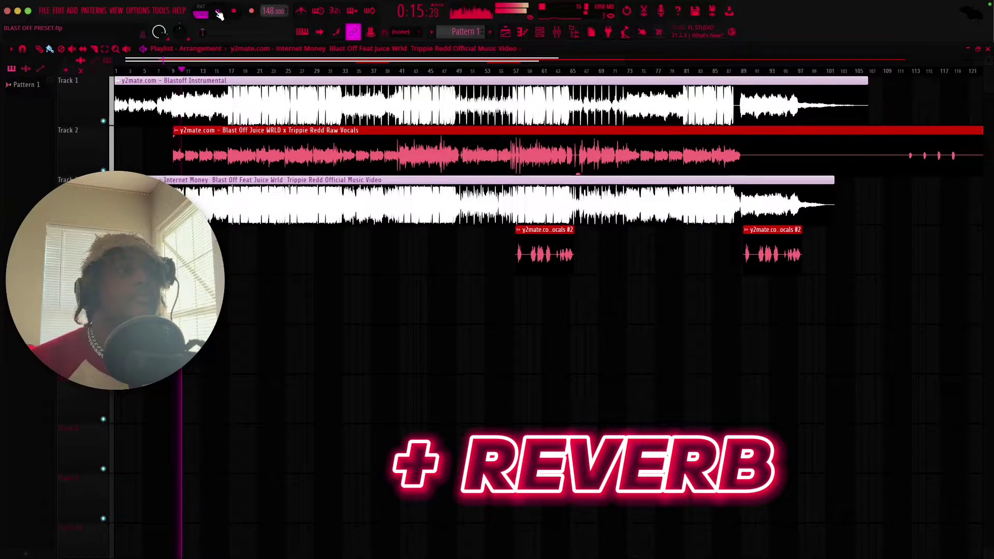
click(557, 33)
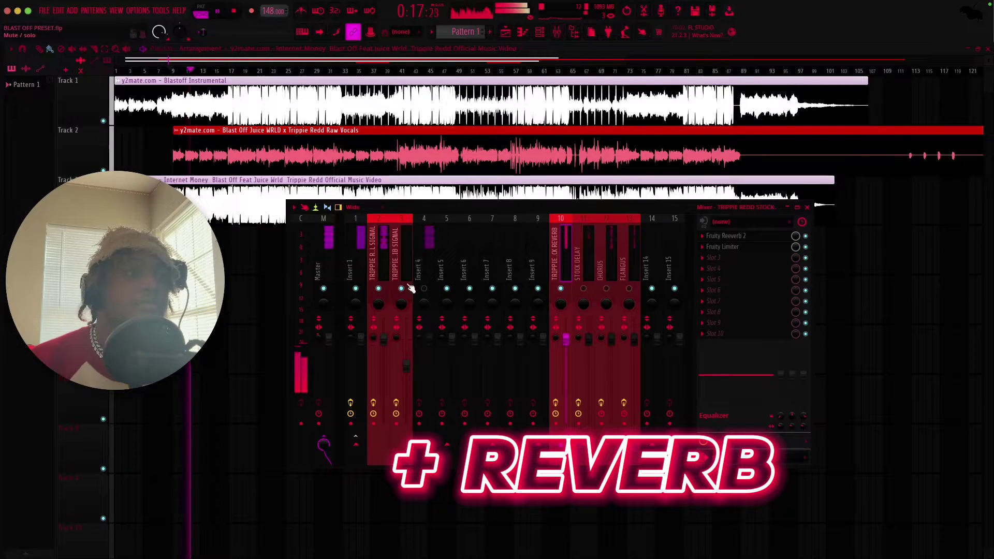
click(356, 288)
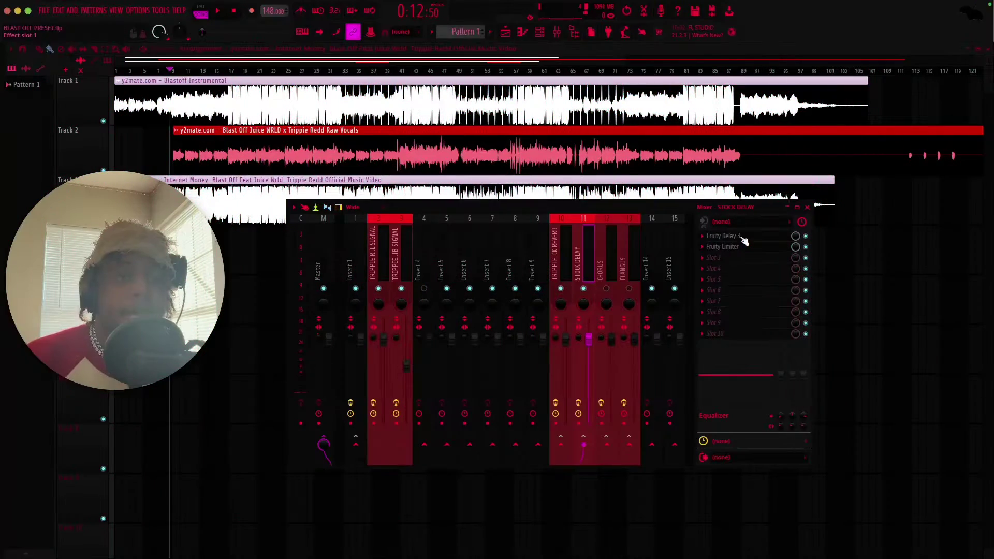
- Review the Fruity Delay 3 and Fruity Limiter settings on the stock delay channel and close the plugins and mixer
click(741, 236)
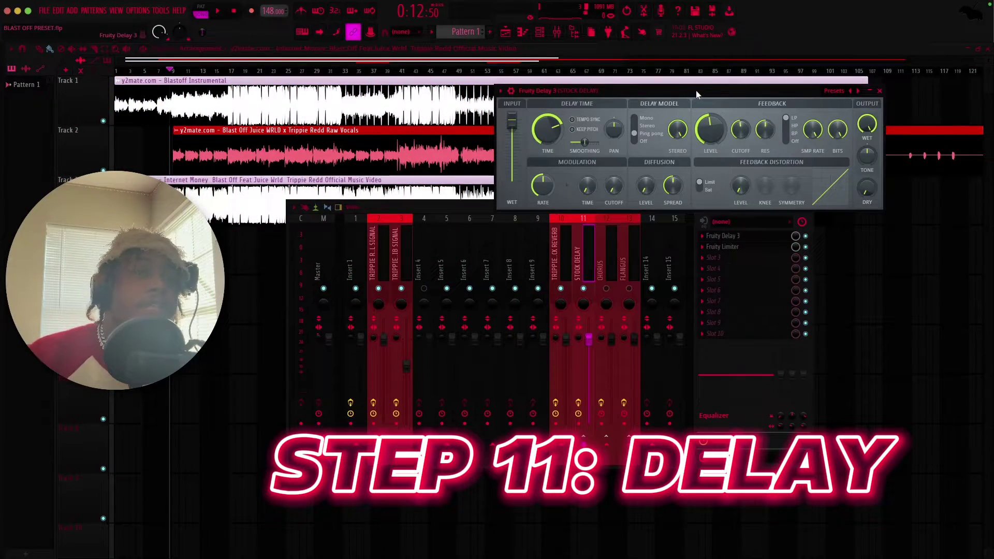
drag(696, 90, 753, 63)
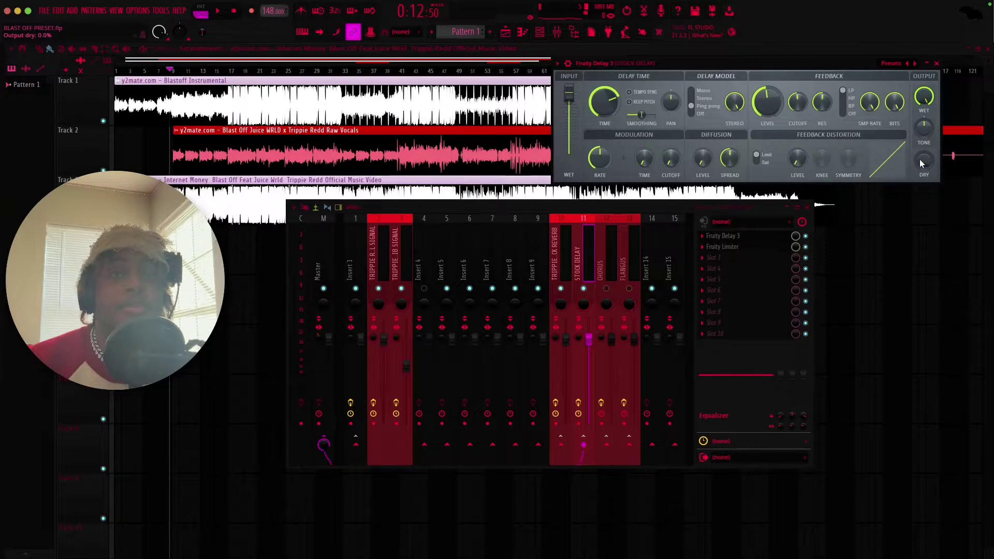
click(936, 64)
click(742, 249)
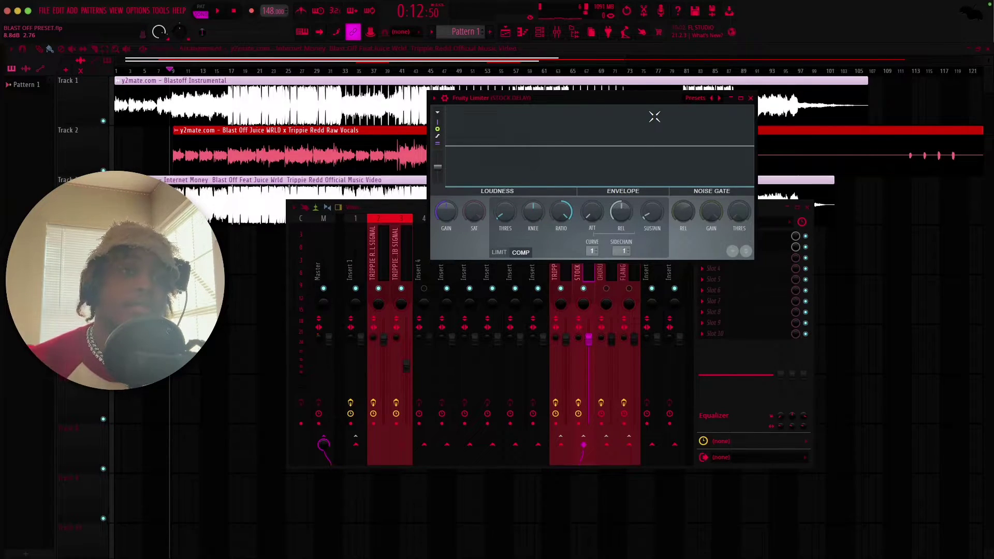
click(751, 98)
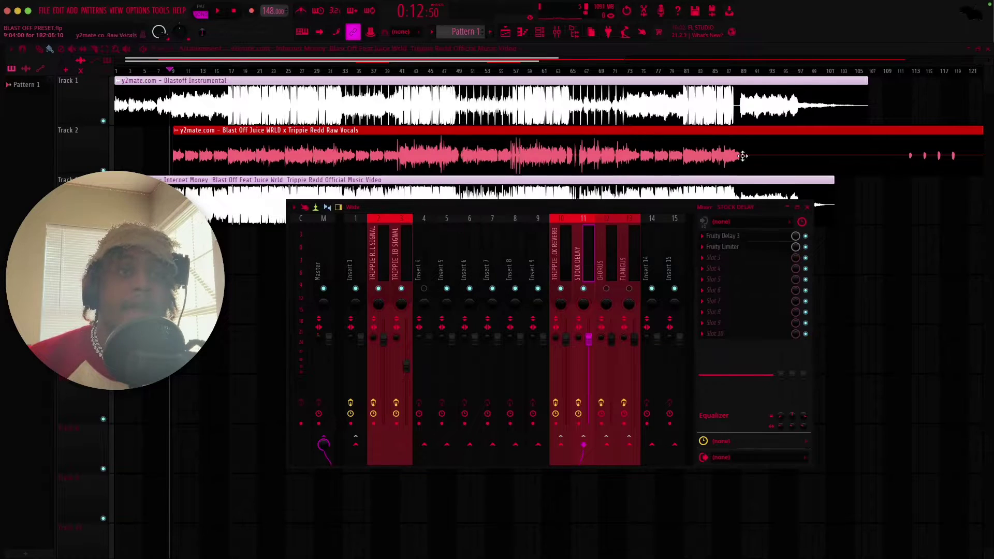
click(807, 208)
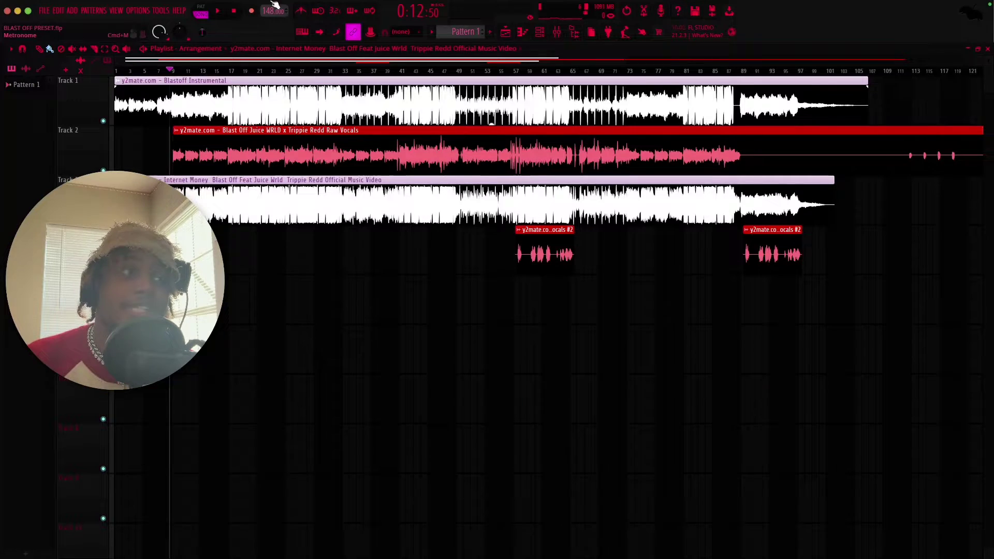
- Audition the vocal with the stock delay send, muting and unmuting Insert 1 during playback
click(218, 12)
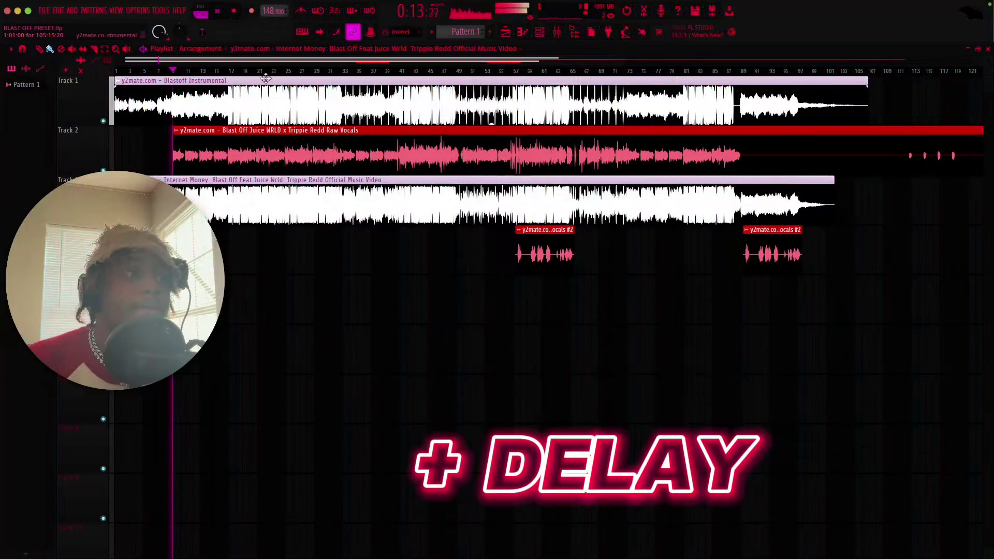
click(556, 32)
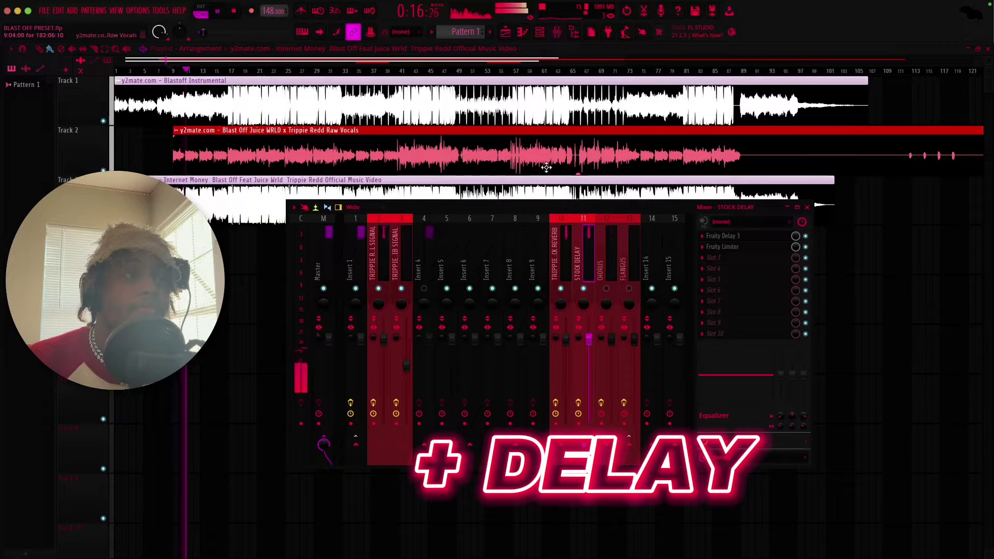
click(355, 289)
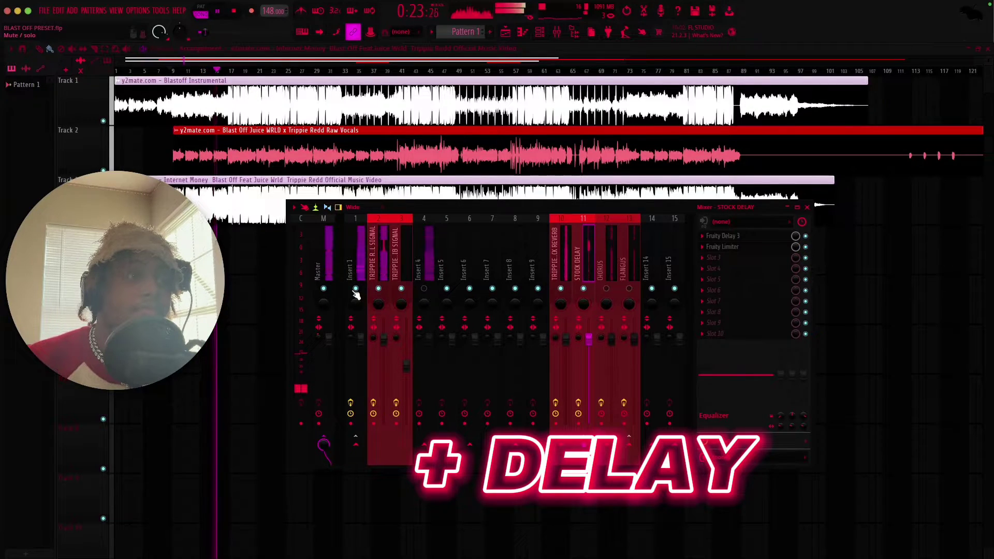
click(356, 289)
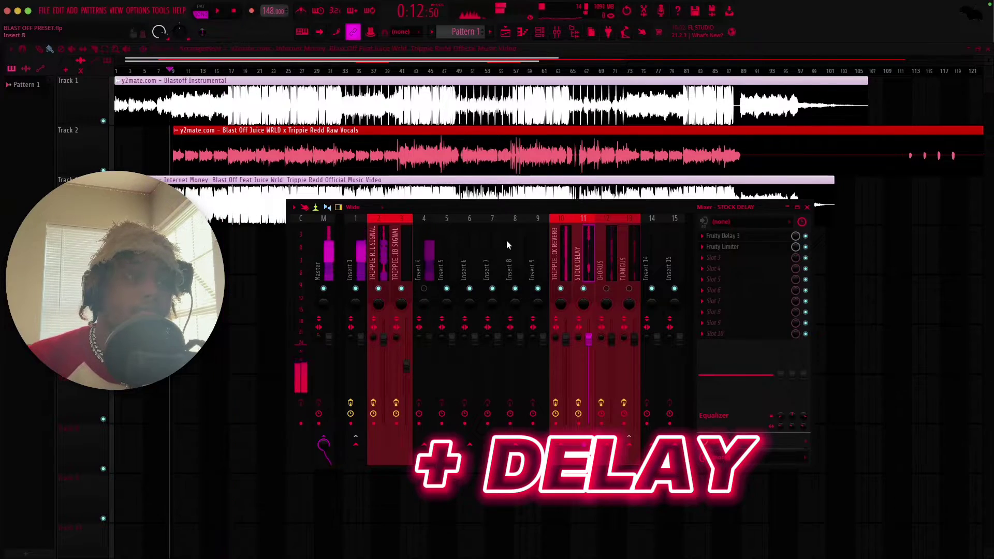
- Enable the chorus channel and review its Fruity Chorus settings, including delay, depth, stereo and LFO frequencies
click(603, 288)
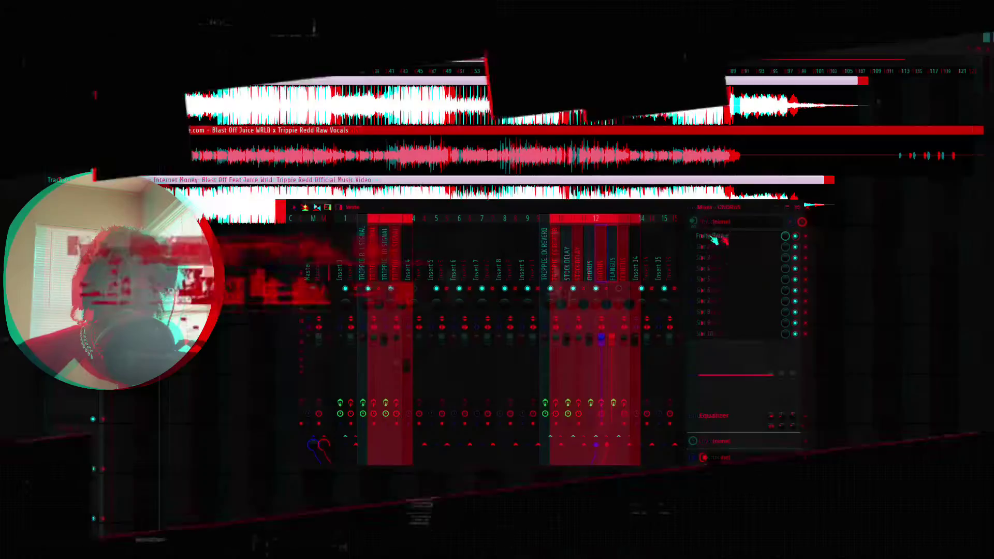
click(734, 236)
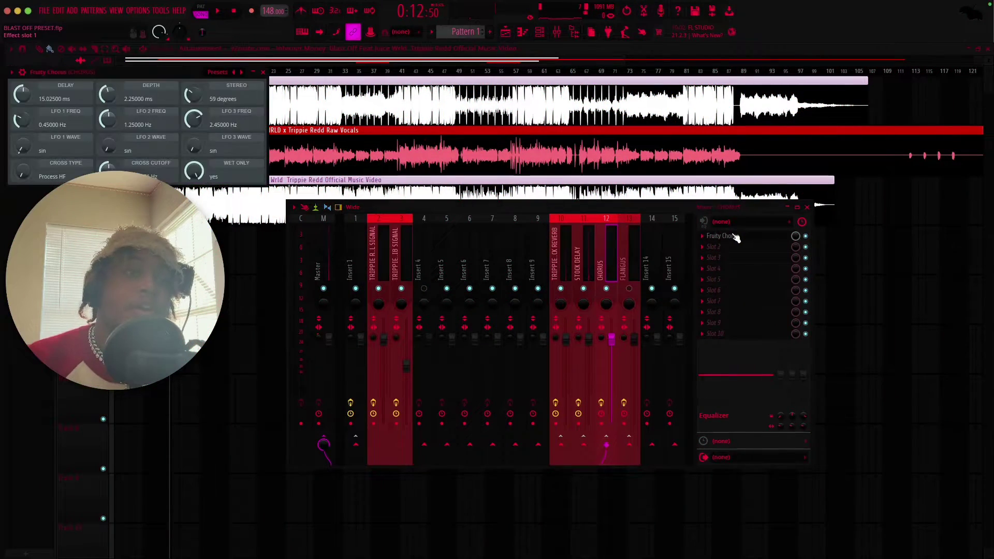
drag(188, 73, 778, 104)
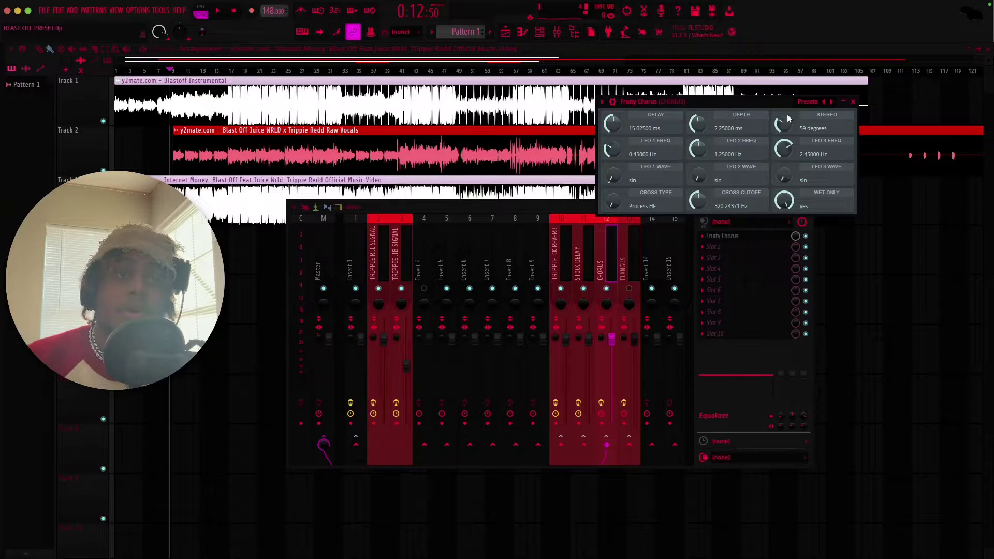
click(853, 102)
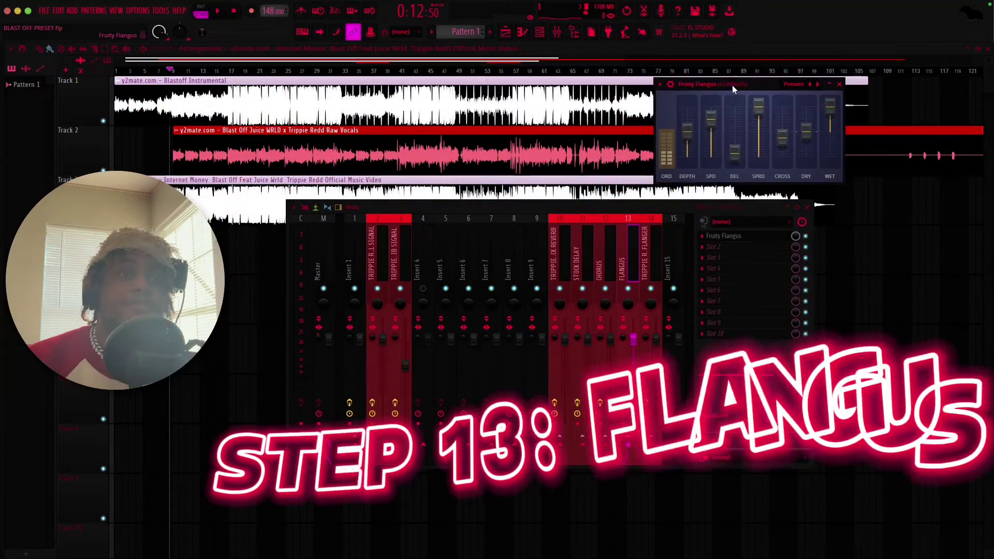
- Review the Fruity Flangus sliders on the Flangus channel, close the plugin and play back the vocal
drag(733, 85, 743, 74)
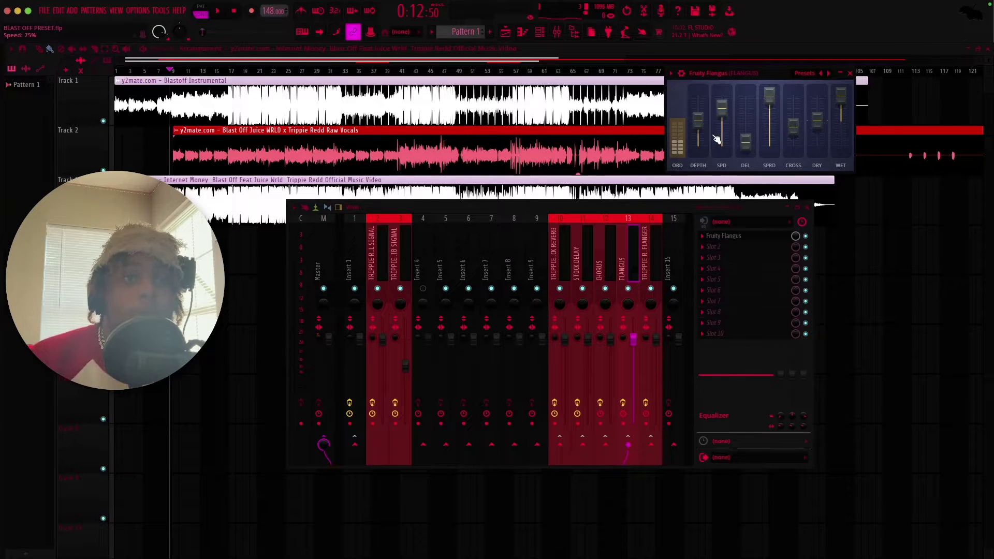
click(850, 74)
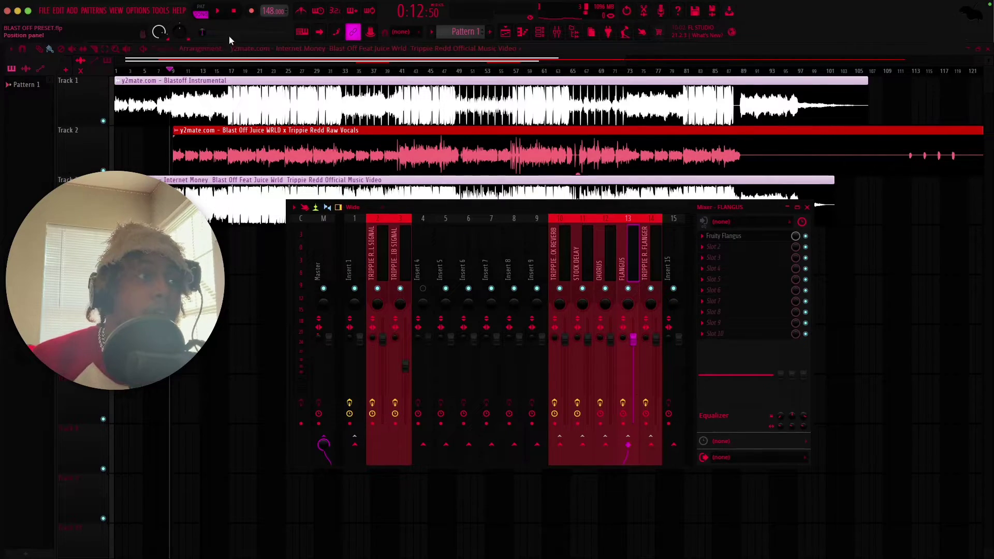
click(223, 17)
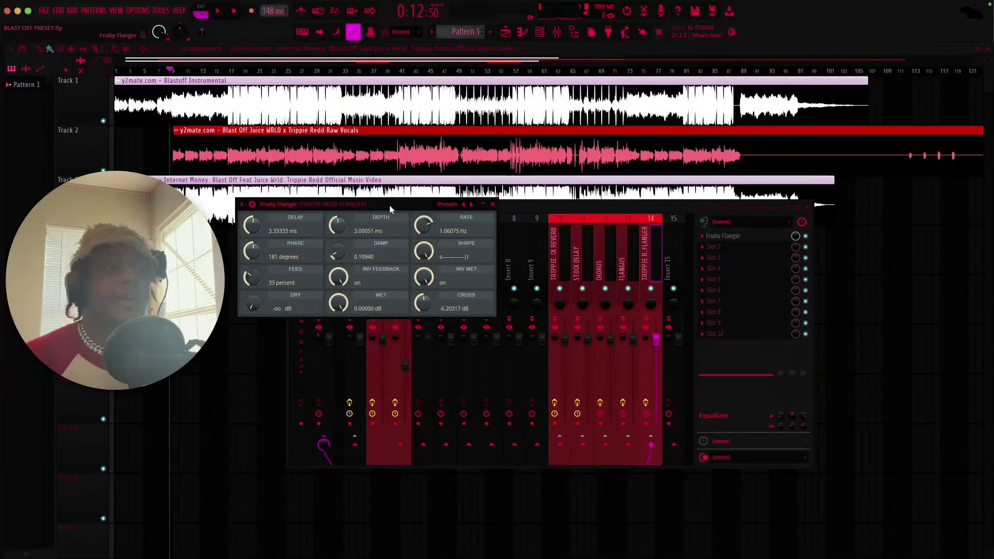
- Review the Fruity Flanger settings on the Trippie Redd flanger channel and audition the vocal with the flanger
drag(389, 207, 791, 82)
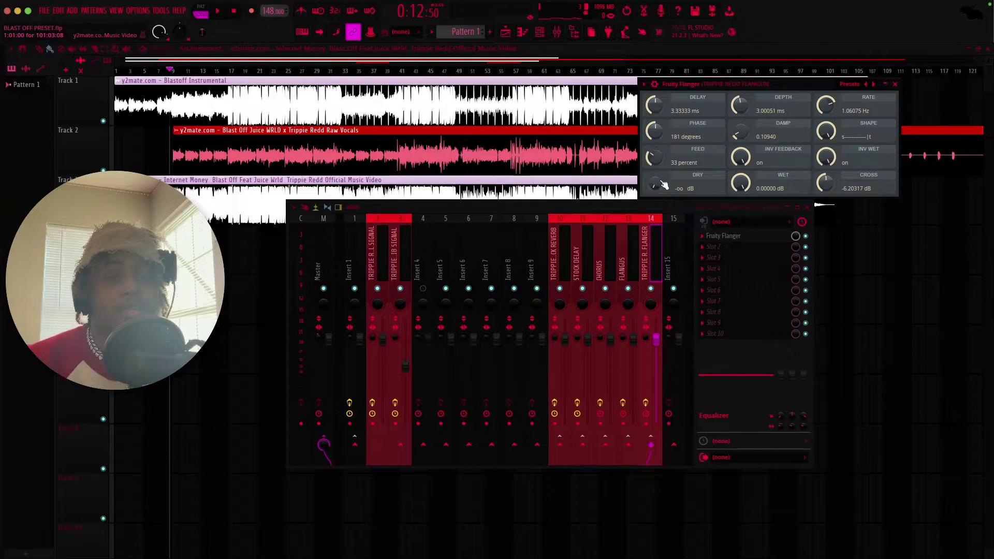
click(897, 85)
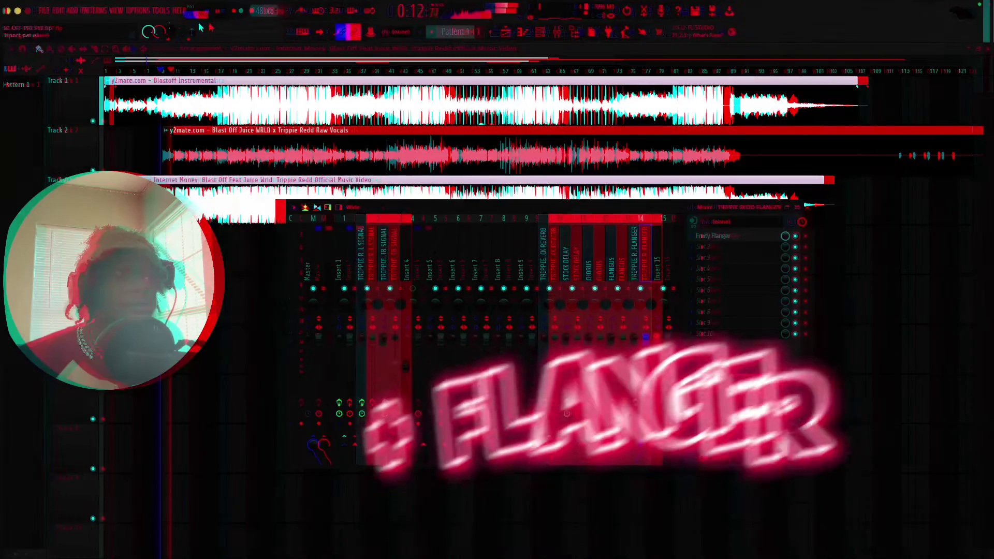
key(space)
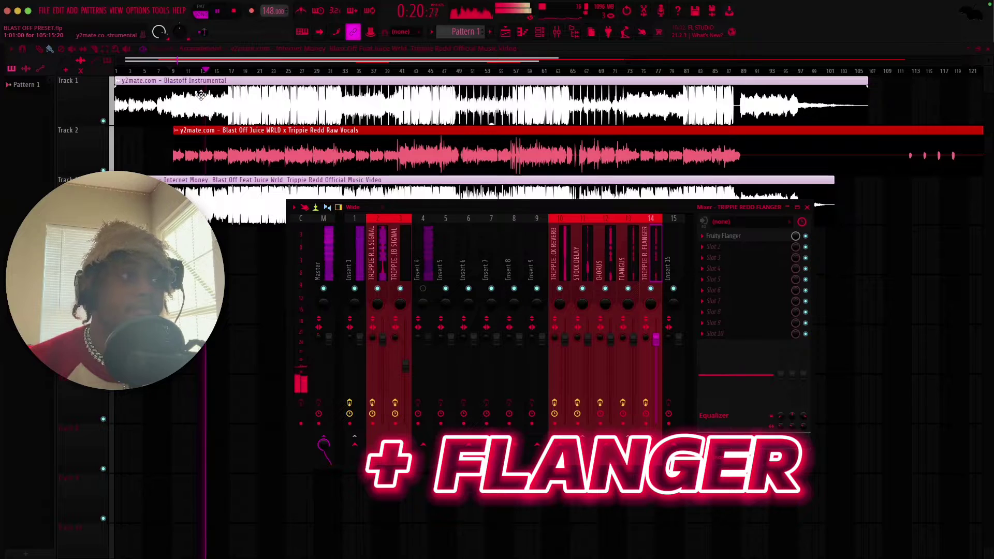
click(235, 15)
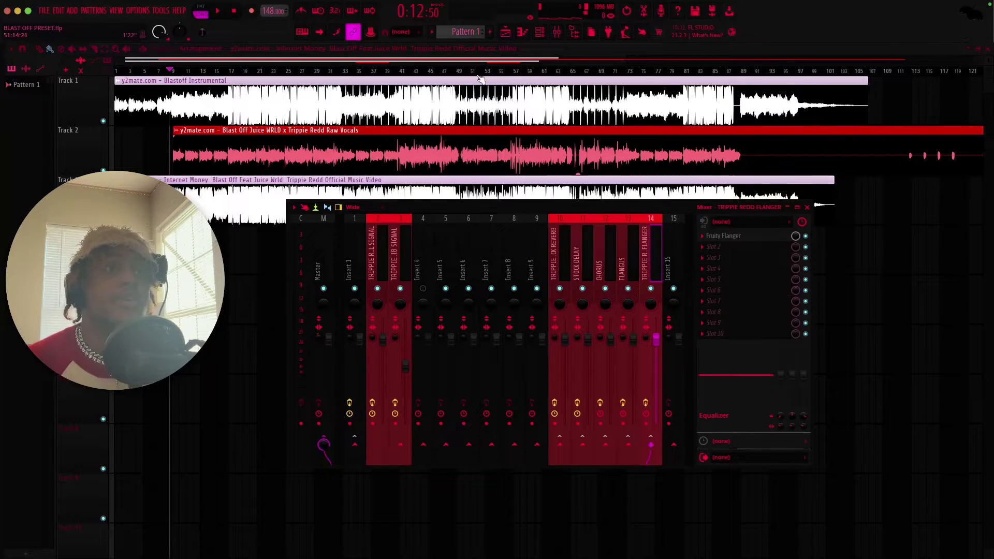
- Play back the Juice WRLD vocal section from about bar 49 and stop playback
drag(473, 72, 462, 69)
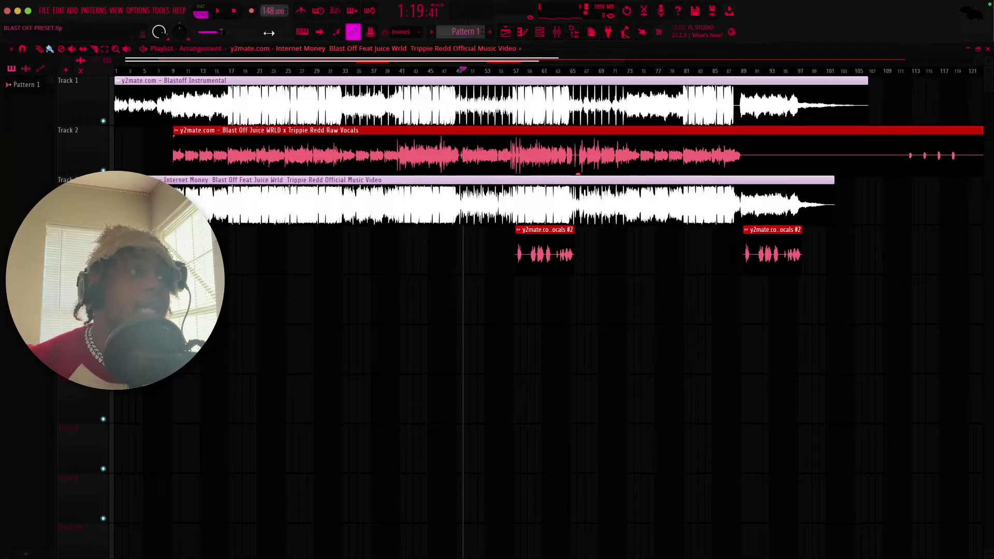
click(217, 12)
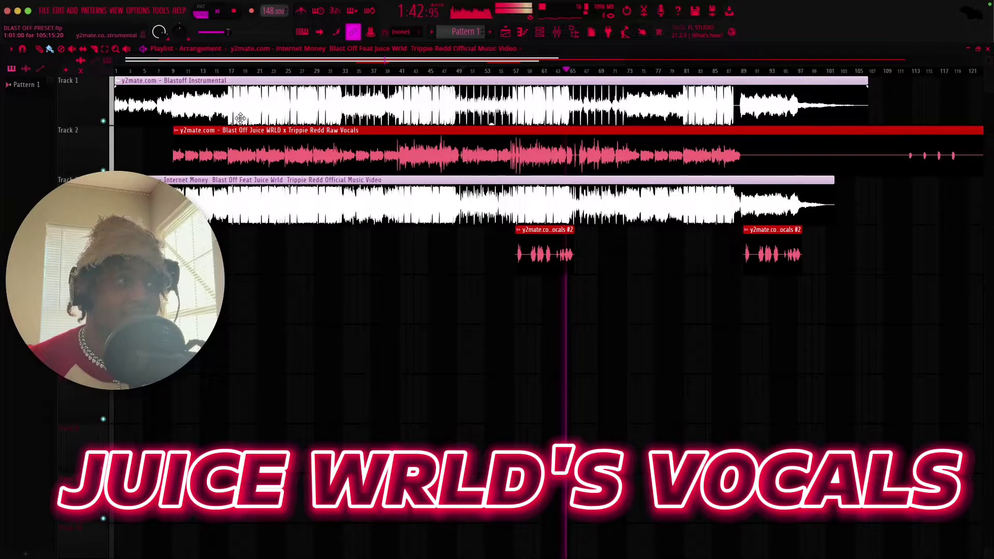
click(234, 11)
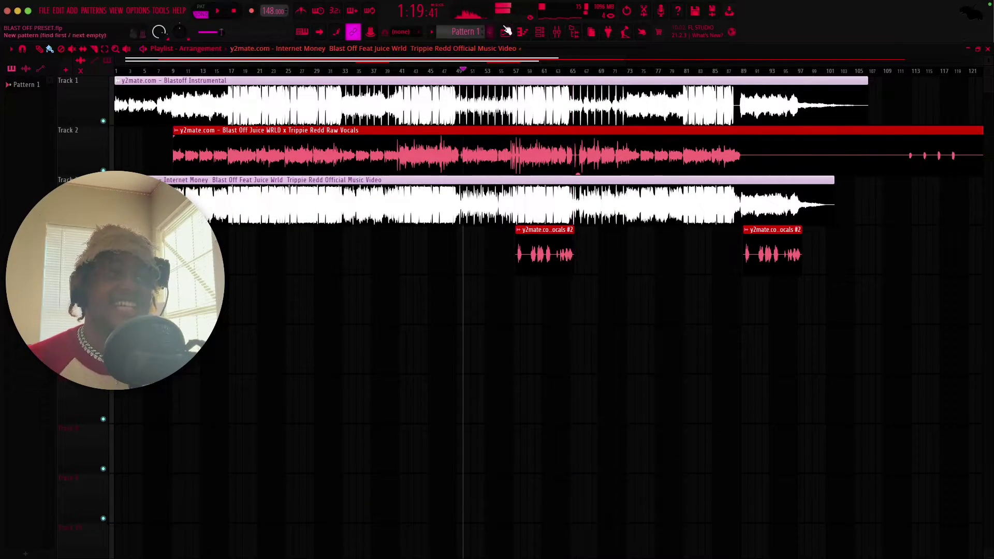
- Select the Trippie Redd ad-lib channel in the mixer and route it to the flanger channel
click(562, 36)
drag(584, 203, 556, 280)
click(377, 336)
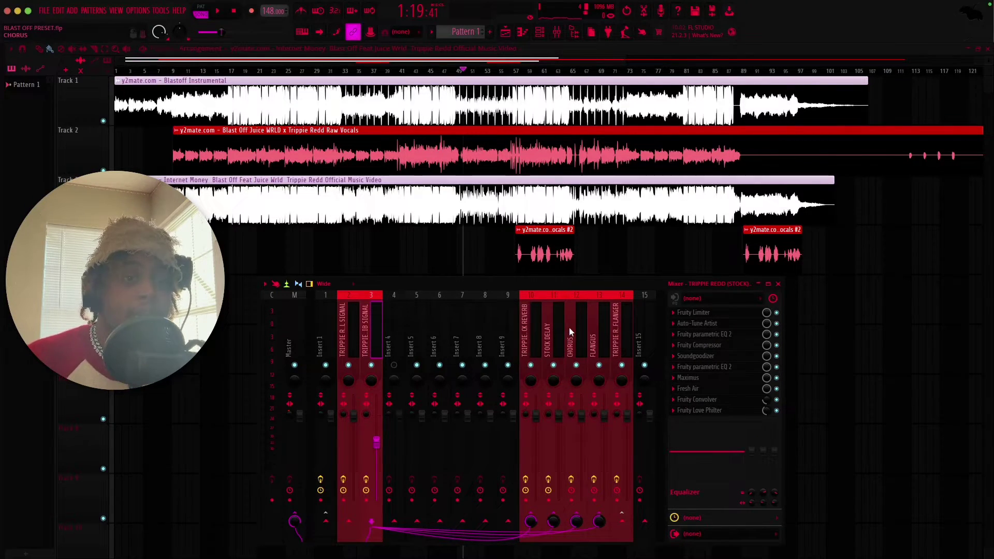
click(622, 521)
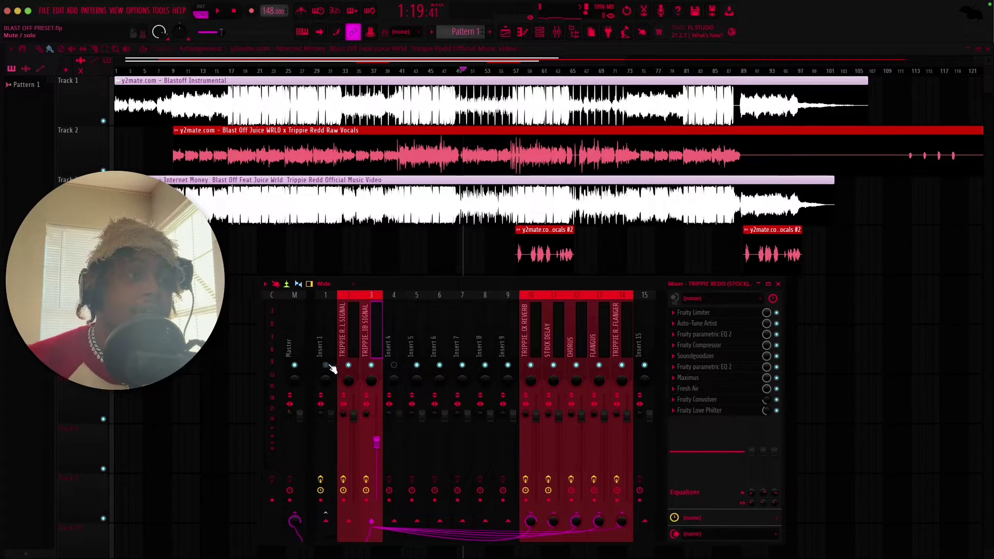
- Audition both ad-lib passages, starting near bars 58 and 87, and unmute Insert 1 during playback
click(524, 71)
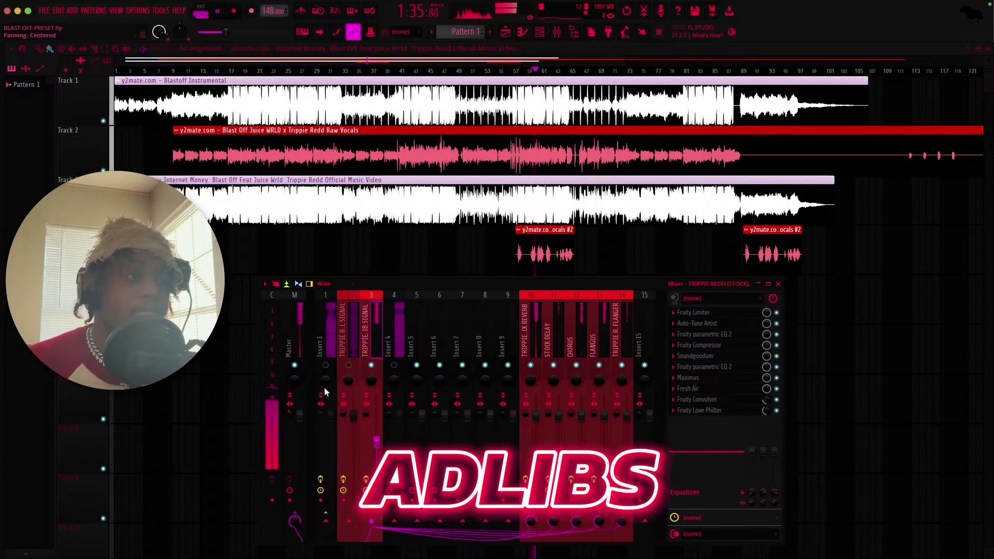
click(325, 367)
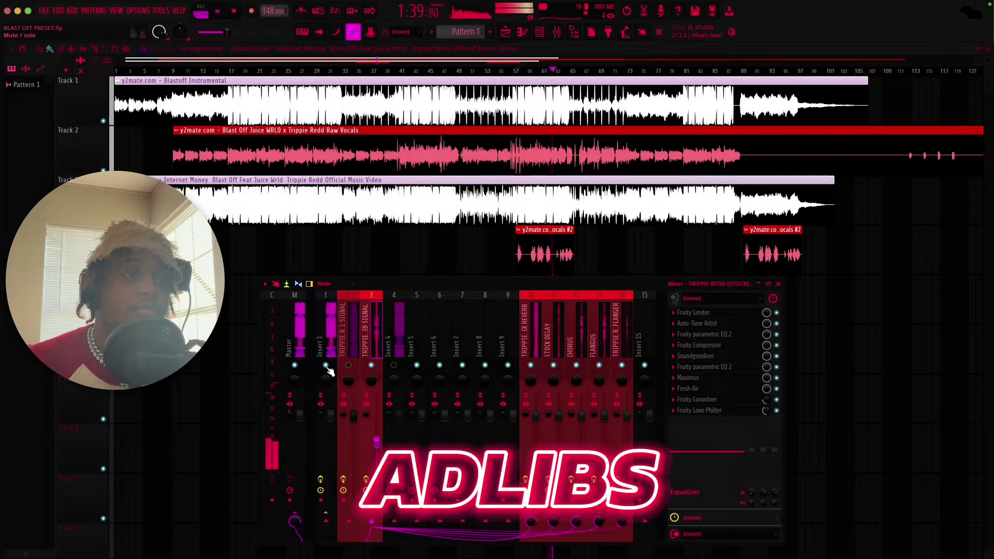
click(687, 68)
click(727, 71)
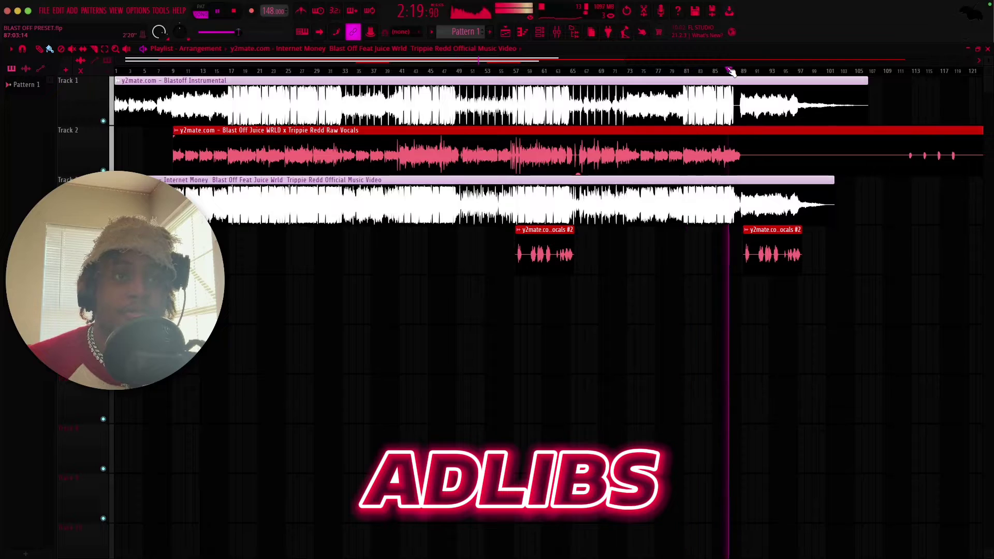
click(556, 32)
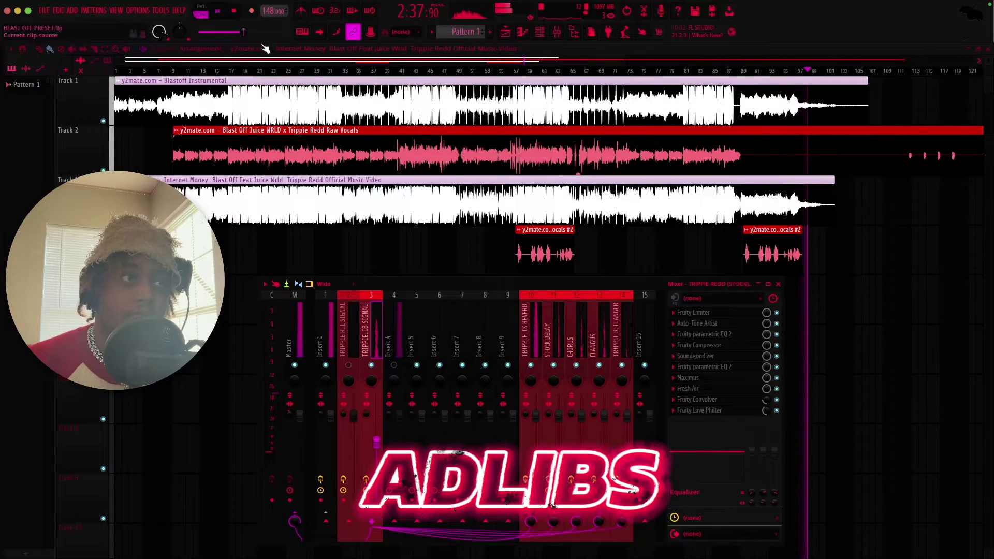
click(235, 12)
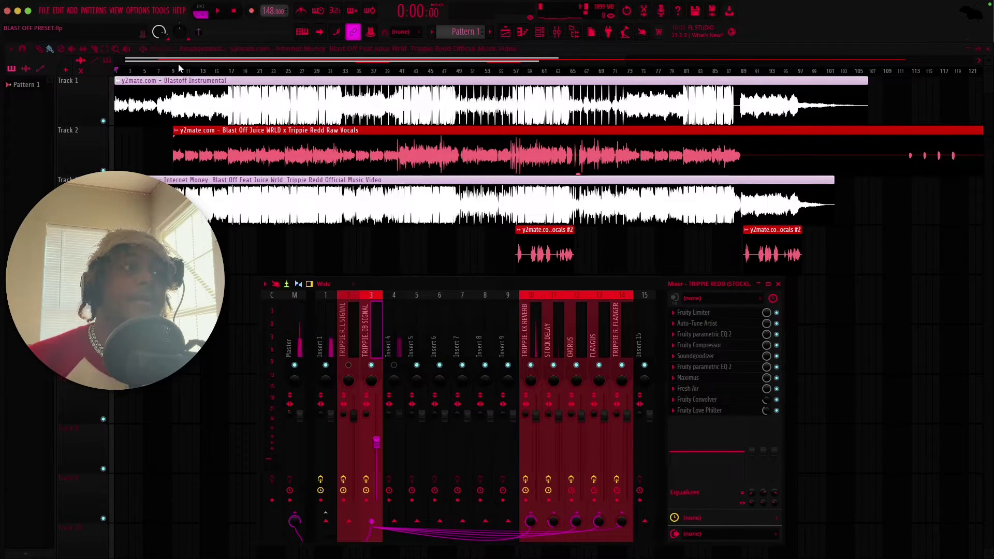
- Play the original song on Insert 4 from about bar 8 as the reference for the mix comparison
click(177, 69)
drag(177, 71, 170, 71)
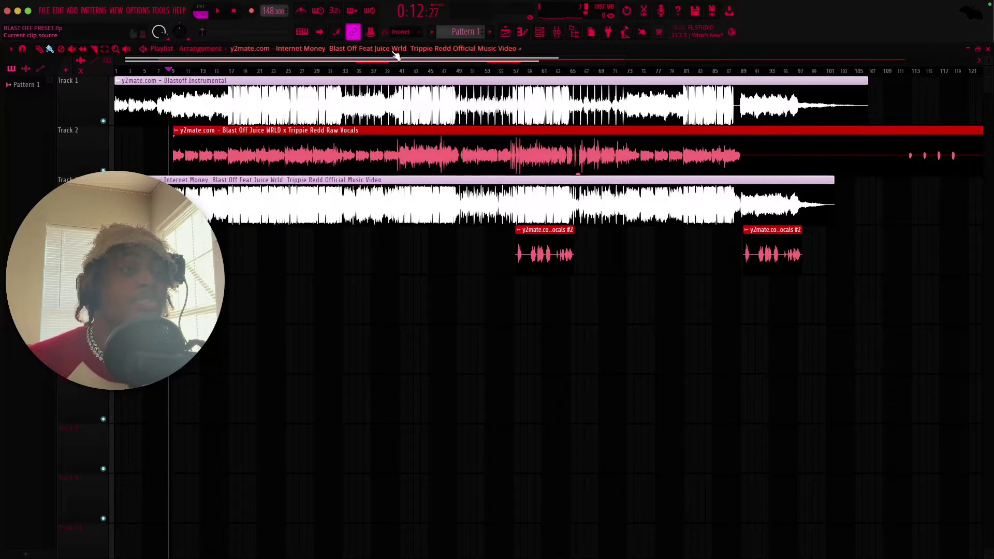
click(561, 37)
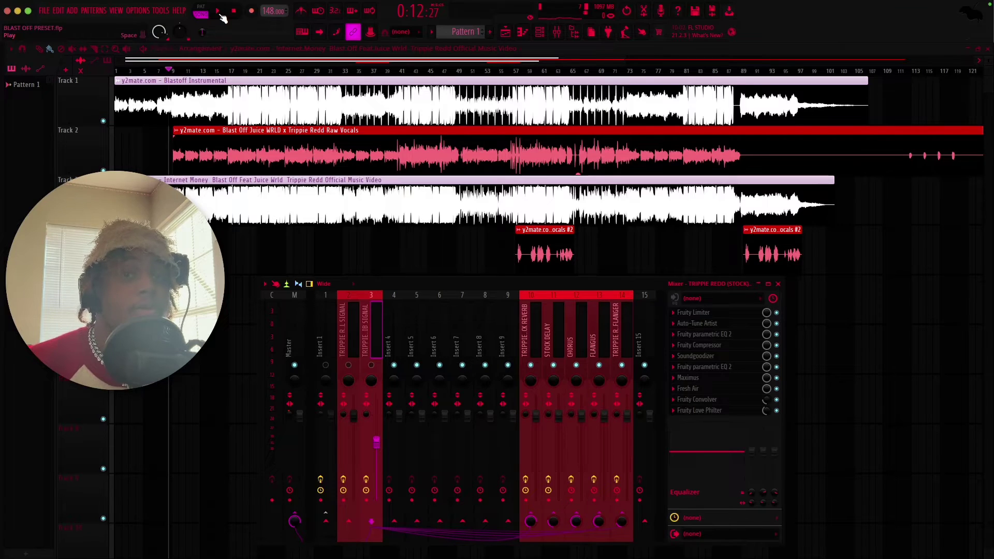
click(220, 13)
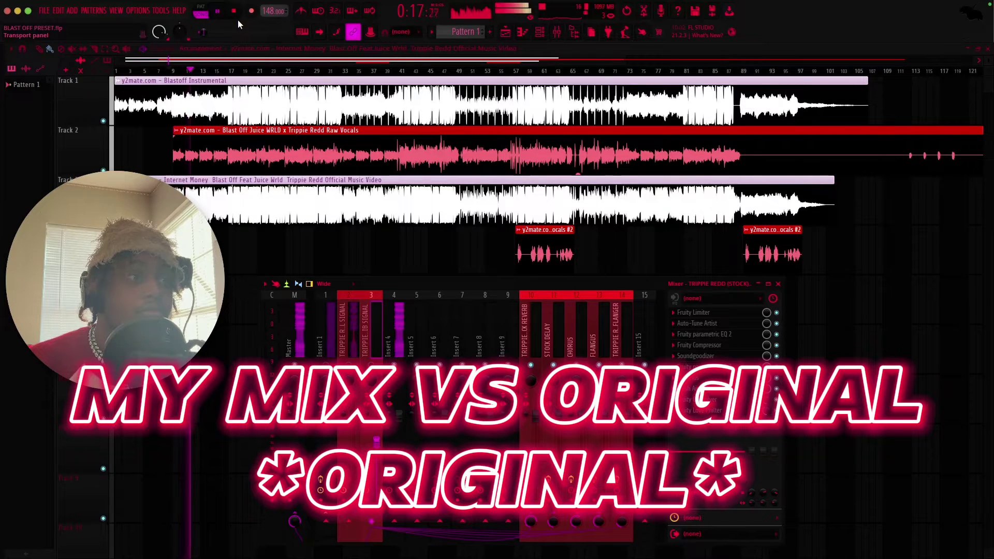
click(234, 12)
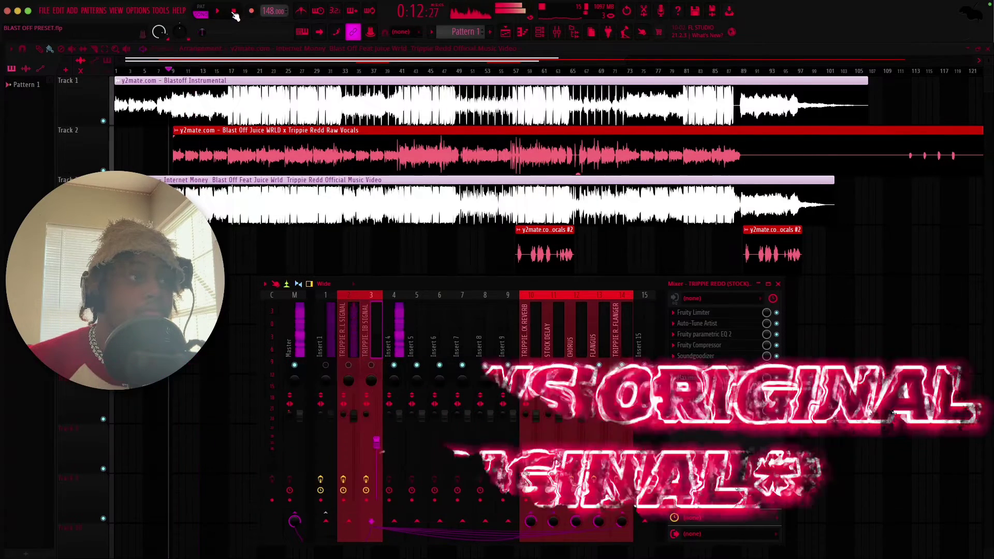
- Unmute the main vocal channel and play the preset mix from the same position to compare with the original
click(348, 365)
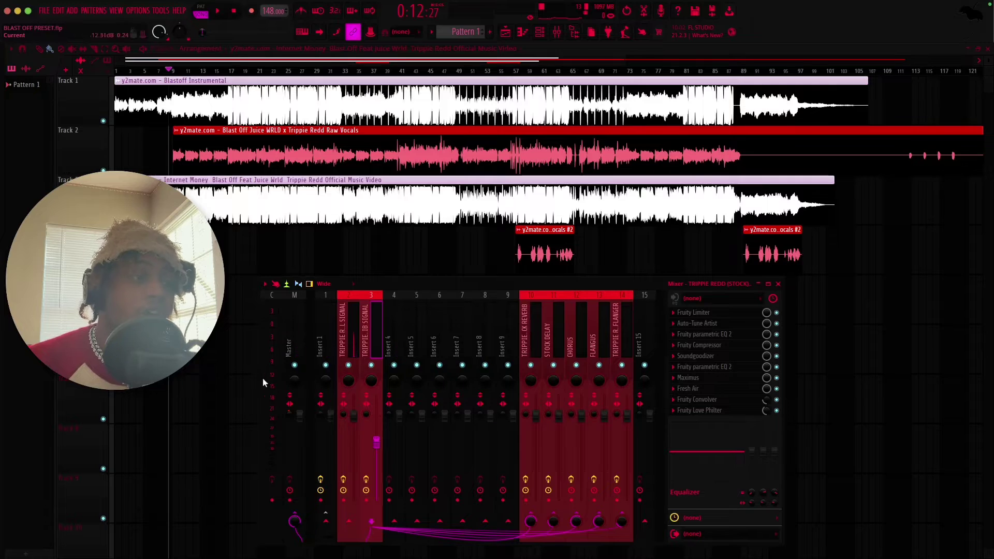
drag(715, 281, 649, 295)
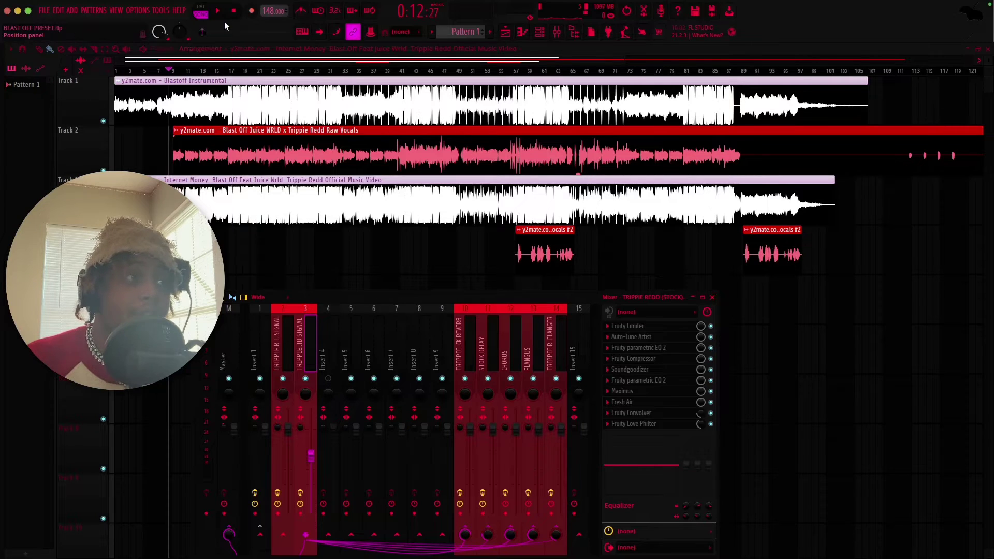
key(space)
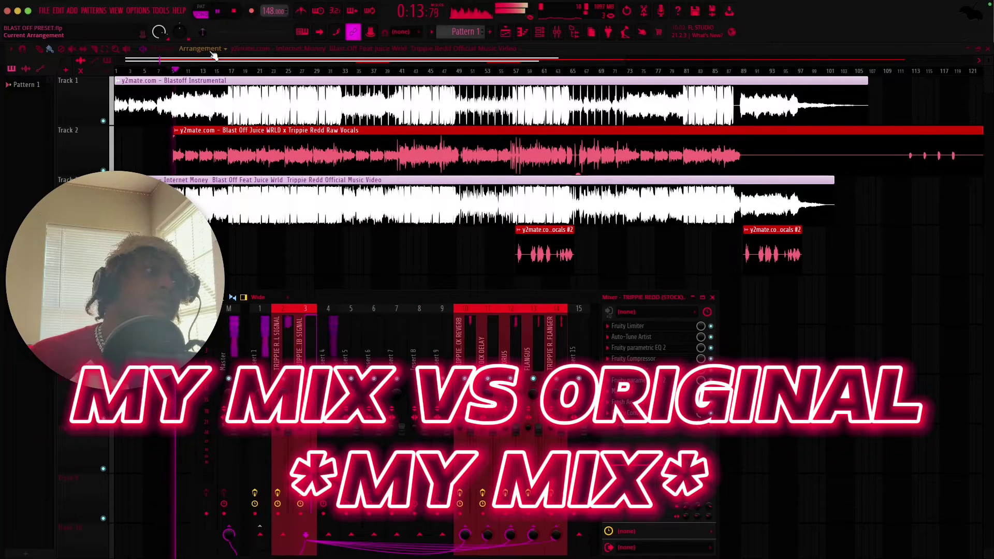